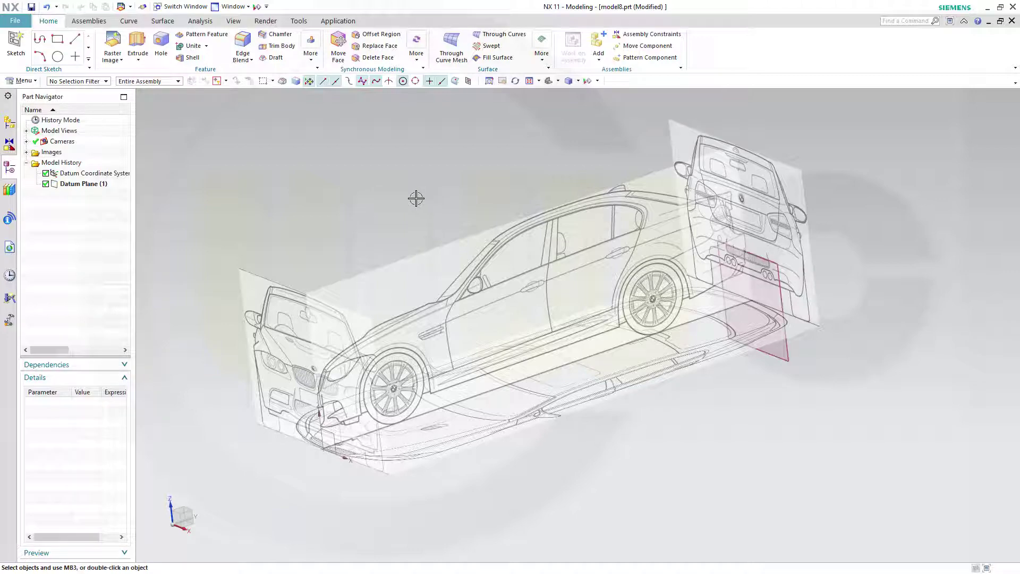
# Orbit the finished car-blueprint model to a side view
pyautogui.moveTo(416, 211)
pyautogui.mouseDown(button='middle')
pyautogui.moveTo(397, 197)
pyautogui.moveTo(407, 198)
pyautogui.mouseUp(button='middle')
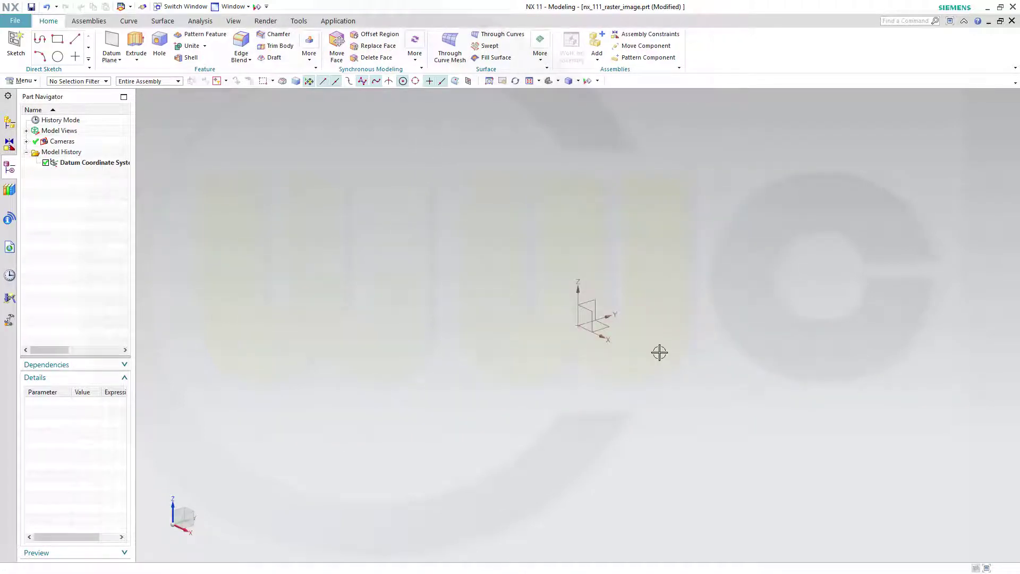
# Create a datum plane offset 4580 mm from the datum CSYS XZ plane
pyautogui.click(119, 62)
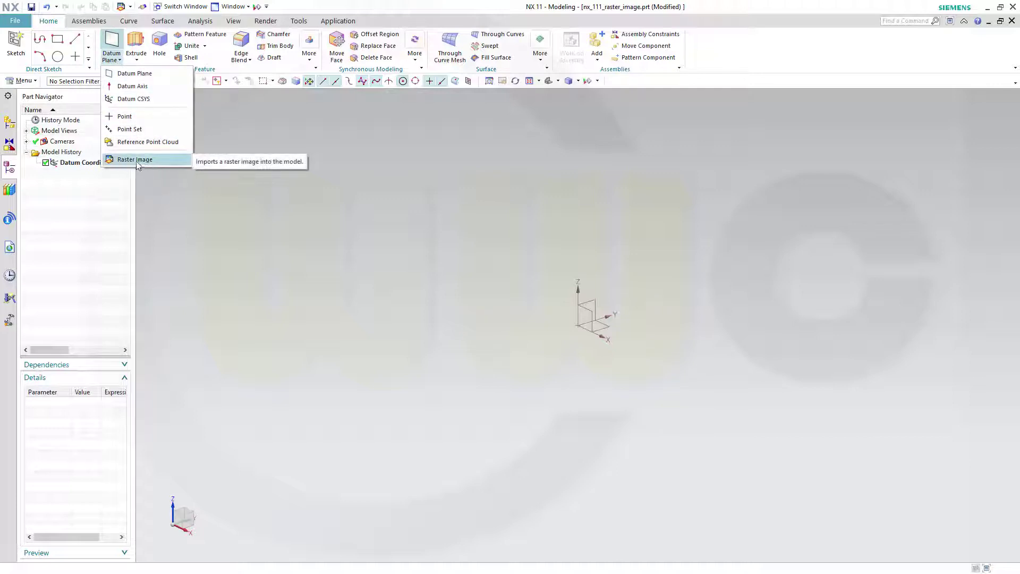
pyautogui.click(396, 221)
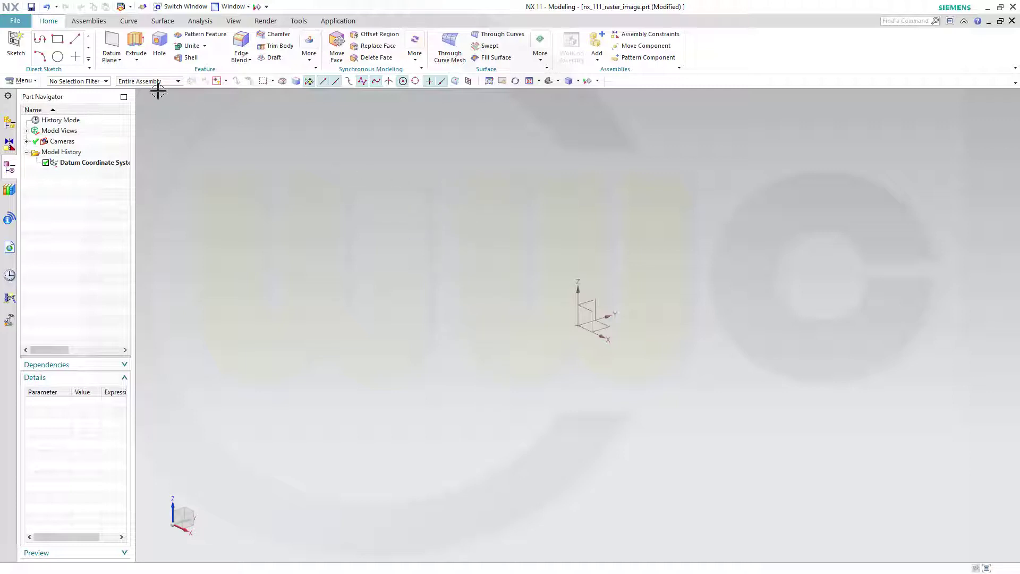
pyautogui.click(114, 51)
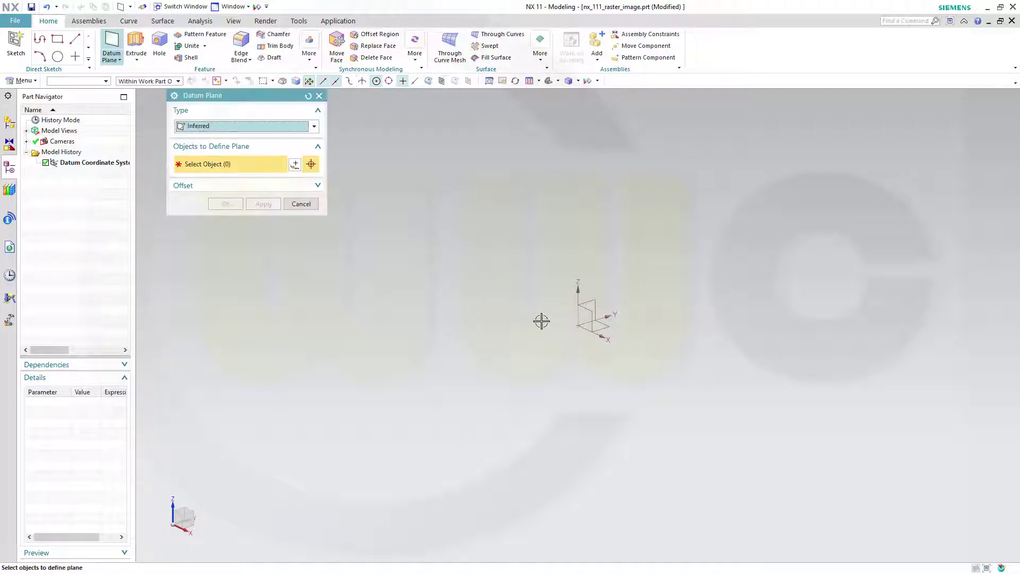
pyautogui.click(618, 269)
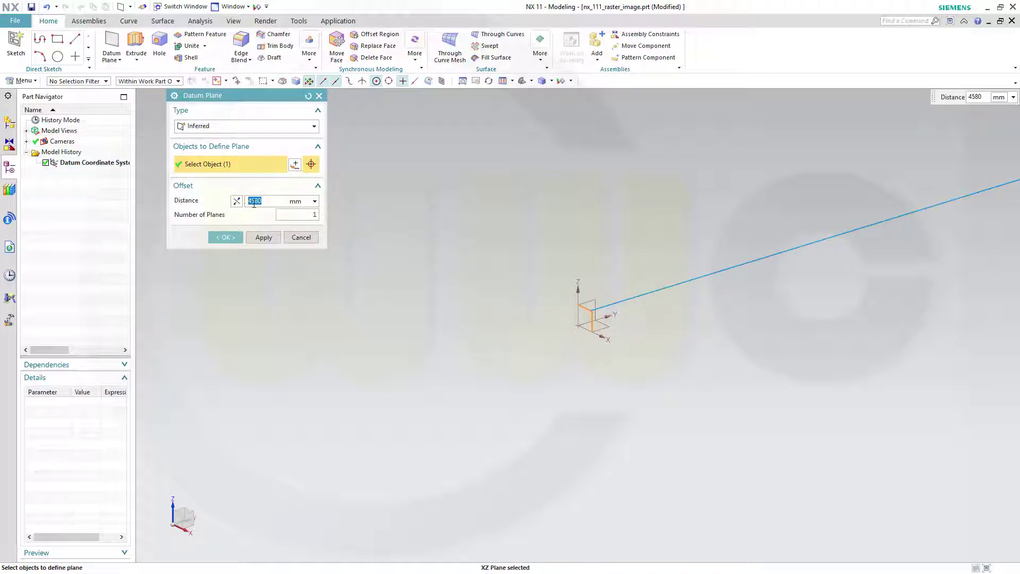
pyautogui.click(226, 237)
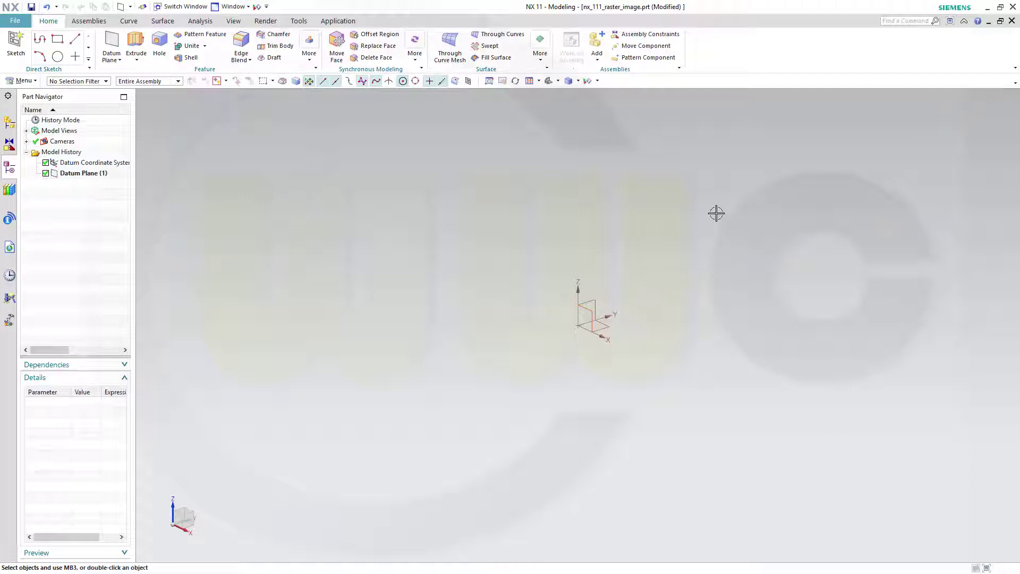
pyautogui.moveTo(717, 212)
pyautogui.keyDown('shift'); pyautogui.mouseDown(button='middle')
pyautogui.moveTo(708, 236)
pyautogui.moveTo(521, 314)
pyautogui.moveTo(722, 238)
pyautogui.mouseUp(button='middle'); pyautogui.keyUp('shift')
pyautogui.keyDown('shift'); pyautogui.moveTo(678, 269); pyautogui.dragTo(545, 327, button='middle'); pyautogui.keyUp('shift')
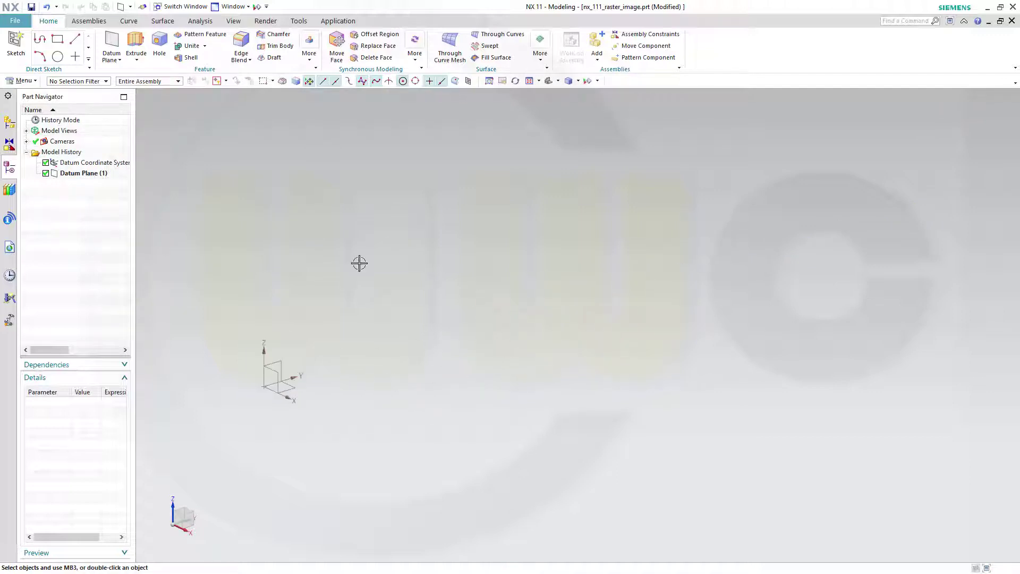
# Start a raster image with bmw_front_p_wod as its source picture
pyautogui.click(119, 60)
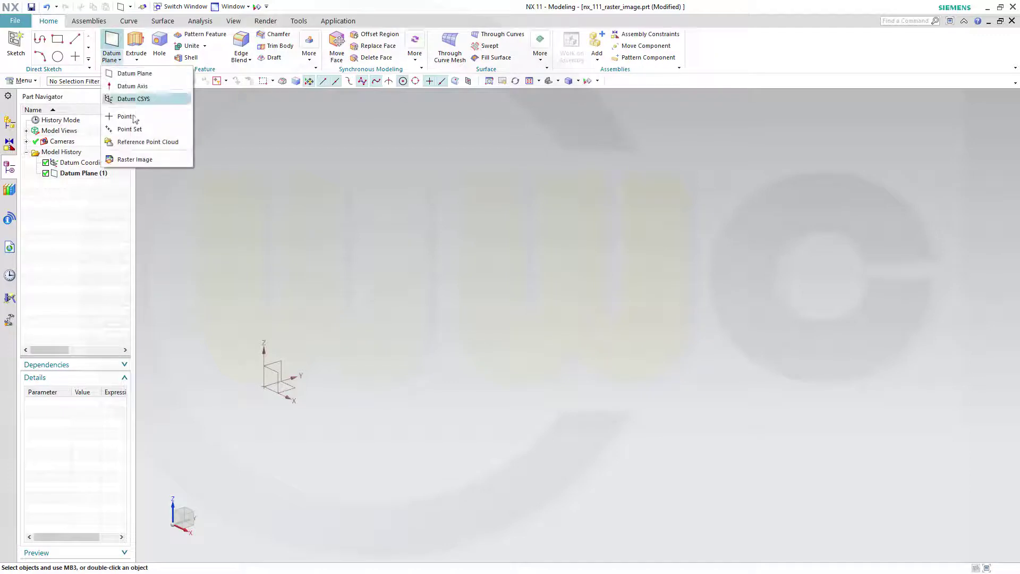
pyautogui.click(135, 160)
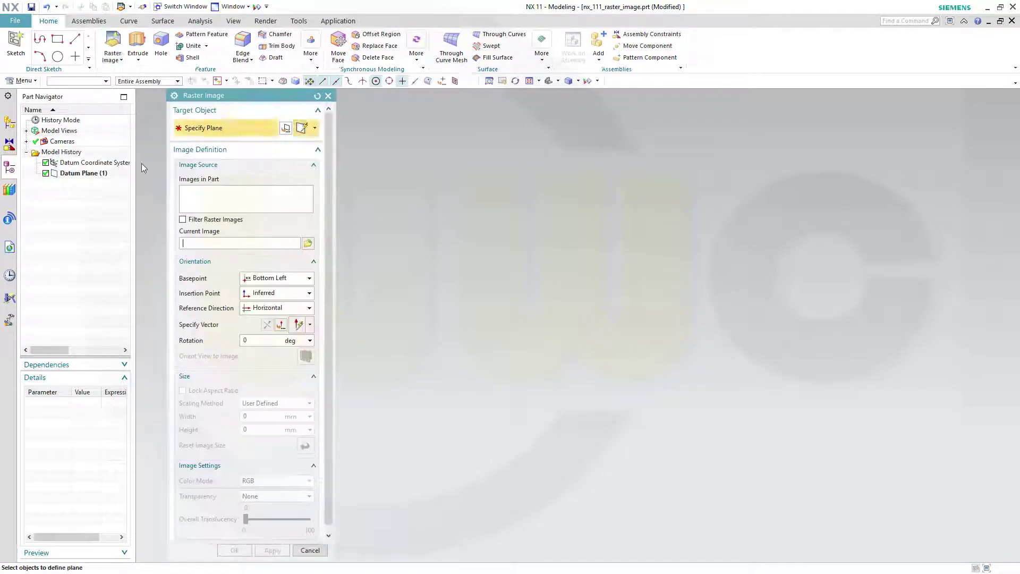
pyautogui.click(307, 243)
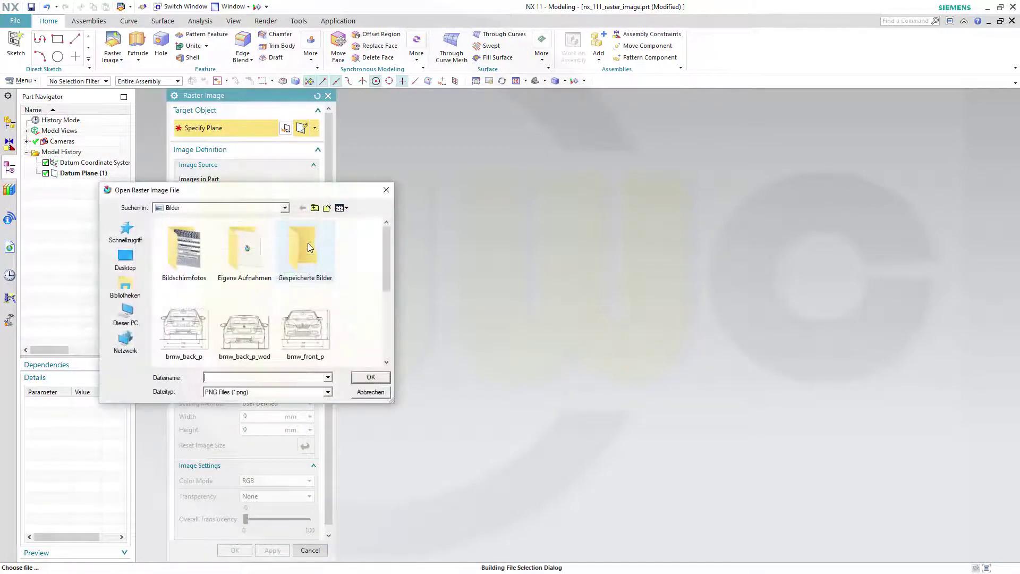
pyautogui.moveTo(384, 269); pyautogui.dragTo(383, 309)
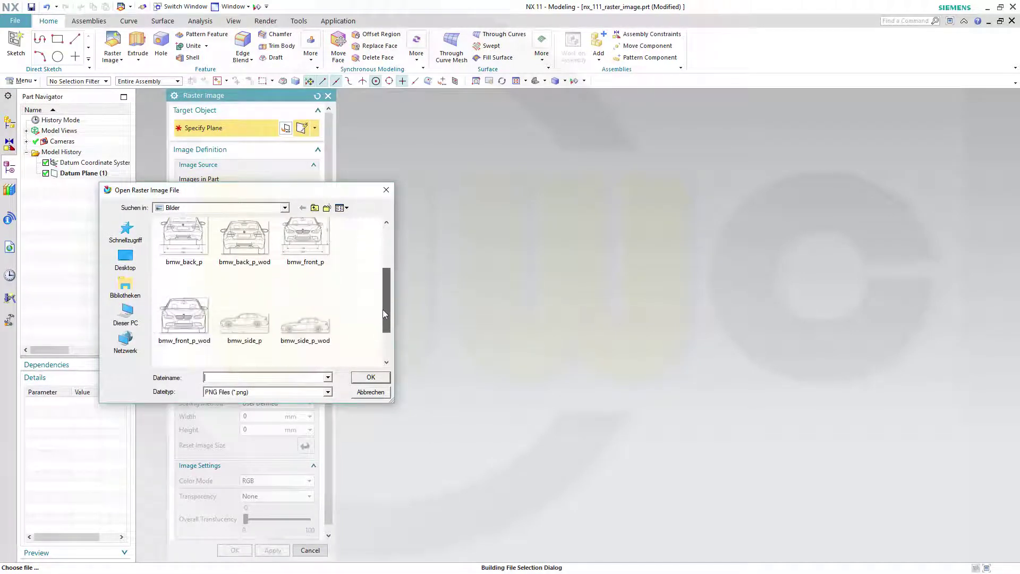
pyautogui.click(197, 324)
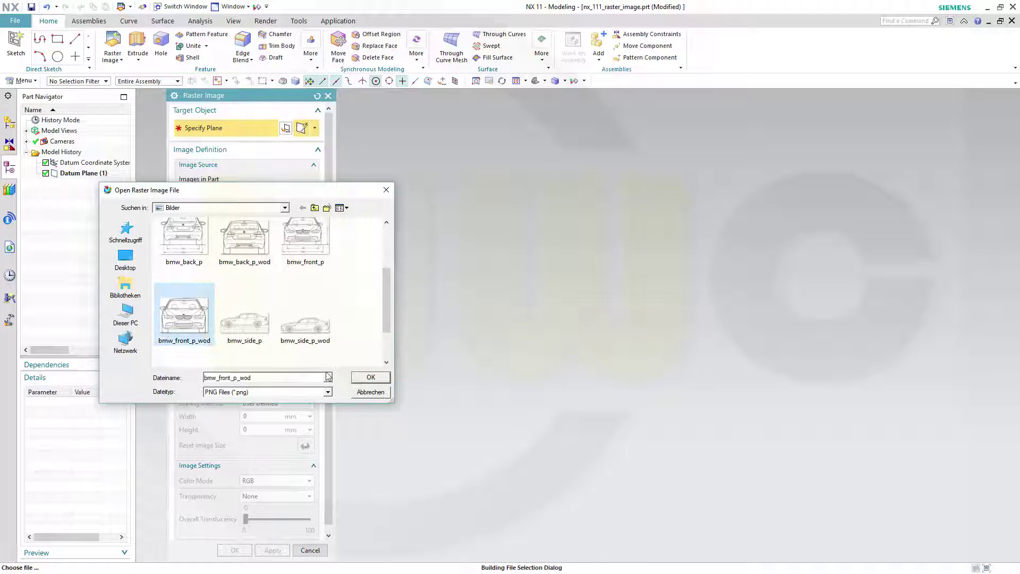
pyautogui.click(370, 377)
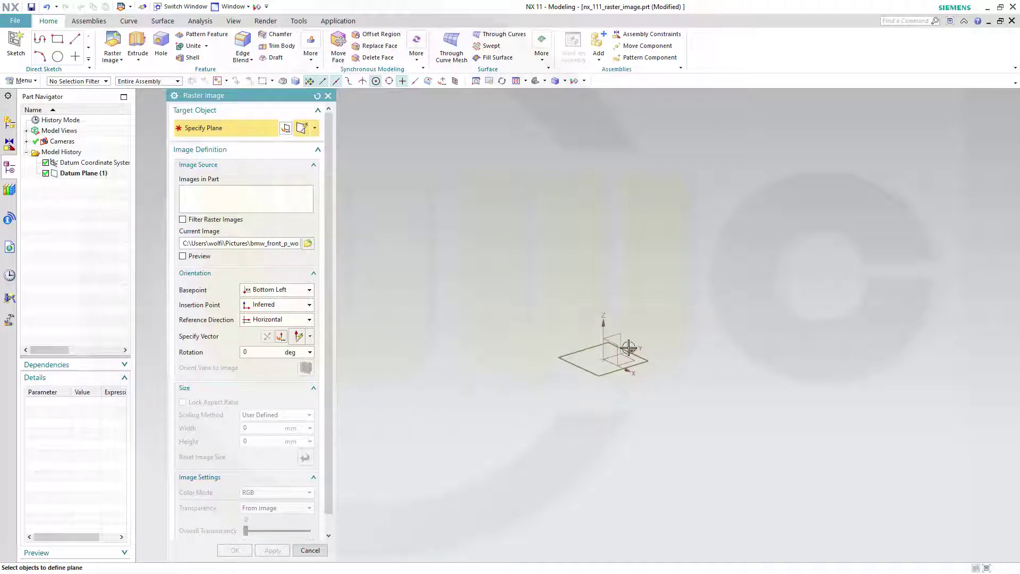
# Put the front image on the XZ plane, rotated 90°, with a Bottom Center basepoint
pyautogui.click(611, 351)
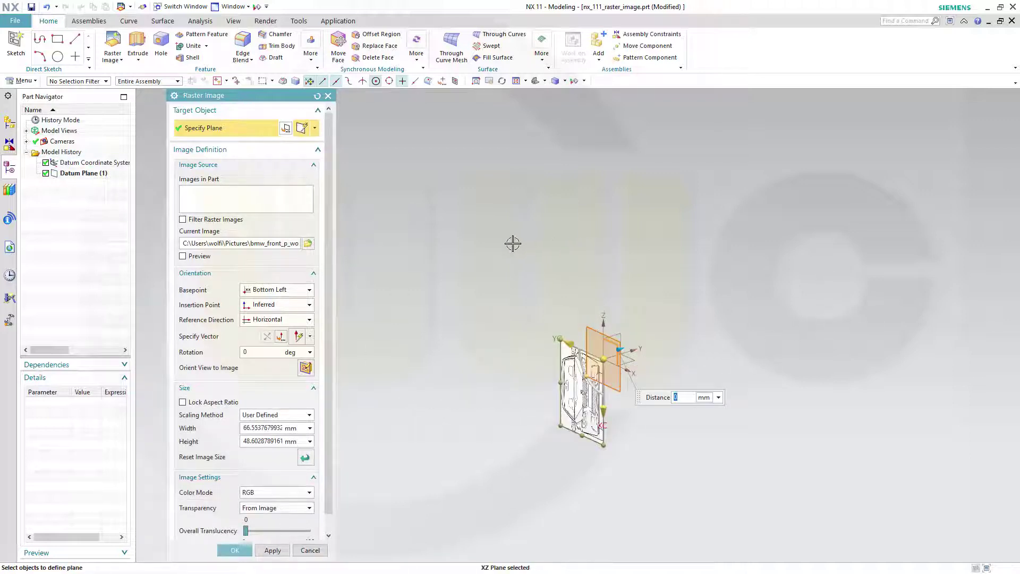
pyautogui.scroll(2, 565, 439)
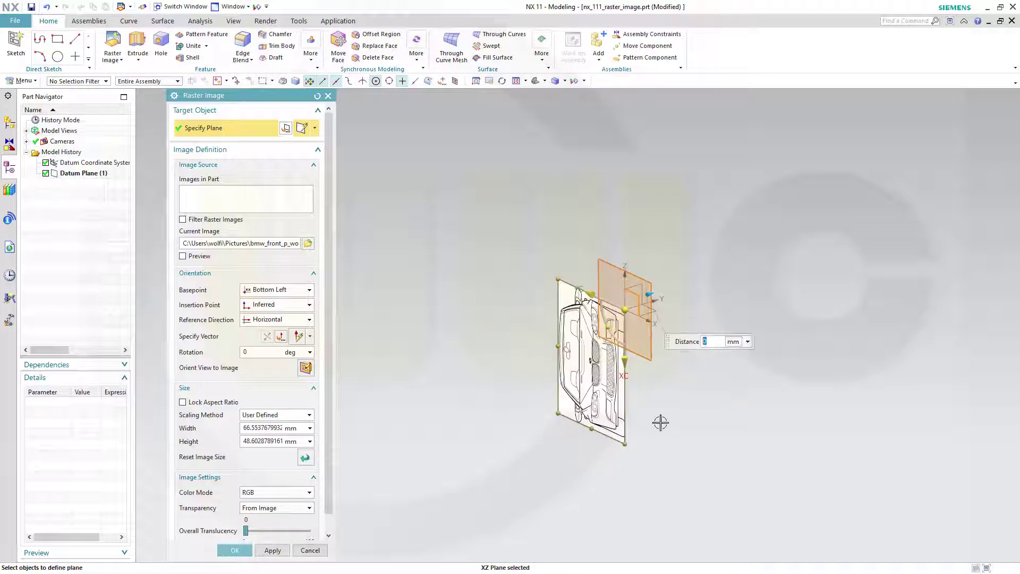
pyautogui.scroll(1, 687, 403)
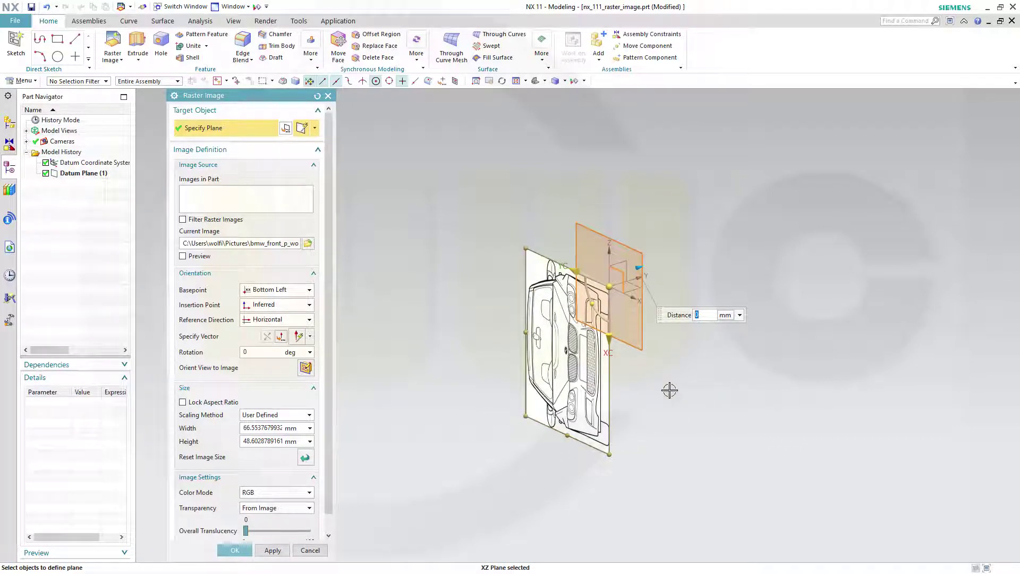
pyautogui.click(588, 300)
pyautogui.moveTo(588, 301); pyautogui.dragTo(591, 260)
pyautogui.click(609, 287)
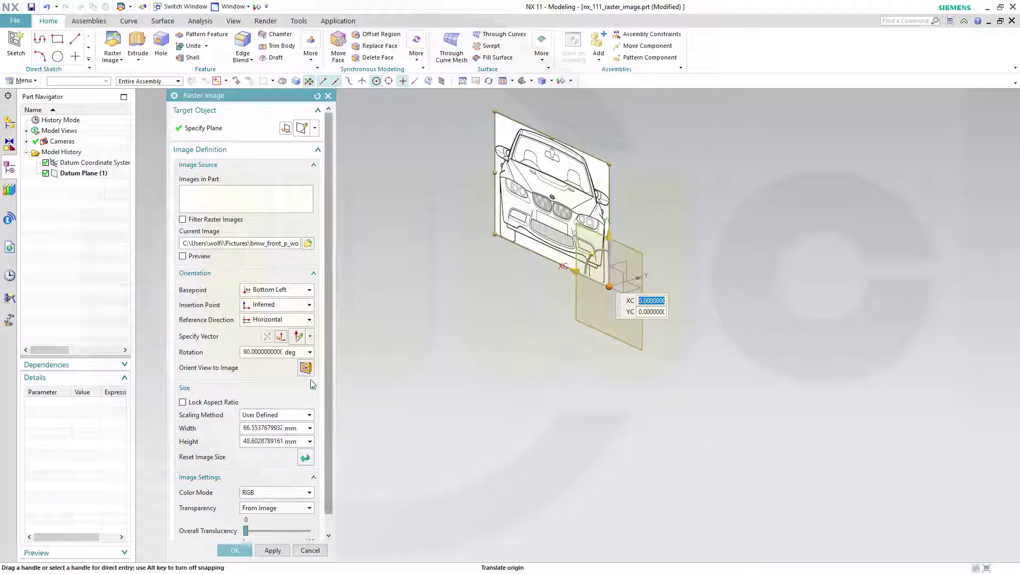
pyautogui.click(308, 291)
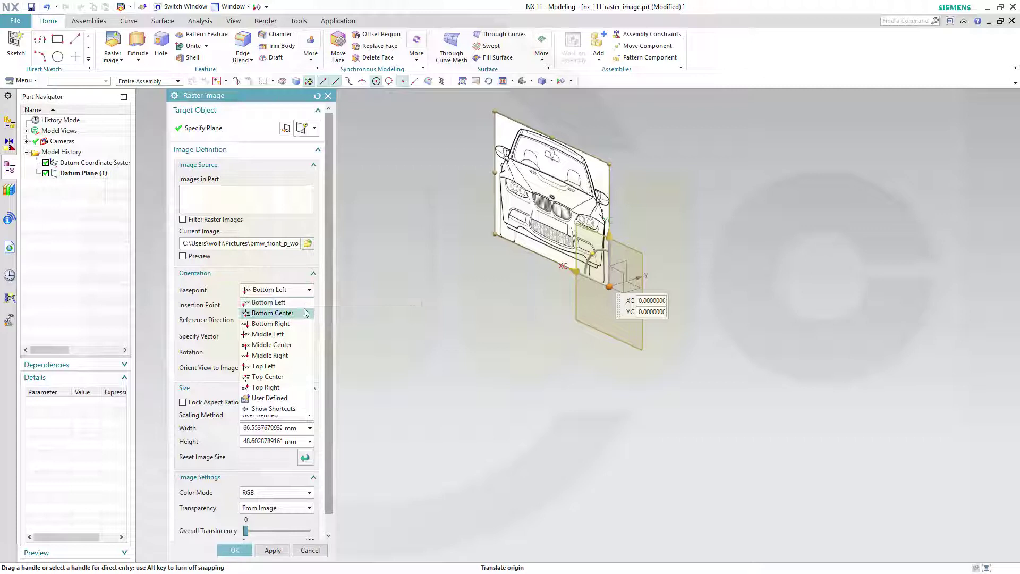
pyautogui.click(299, 313)
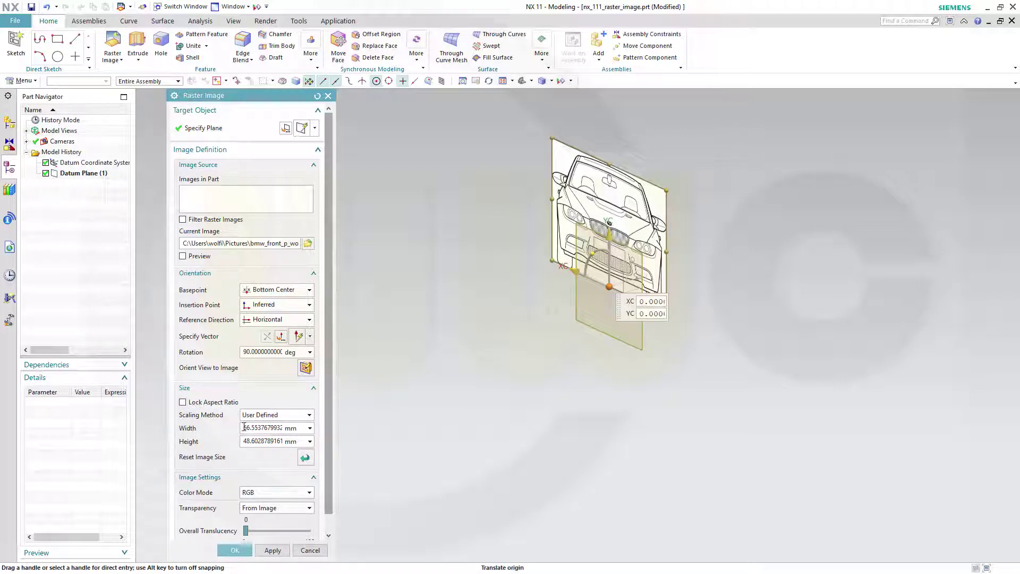
# Size the front blueprint to 2005 mm width and 1447 mm height
pyautogui.moveTo(243, 427); pyautogui.dragTo(415, 441)
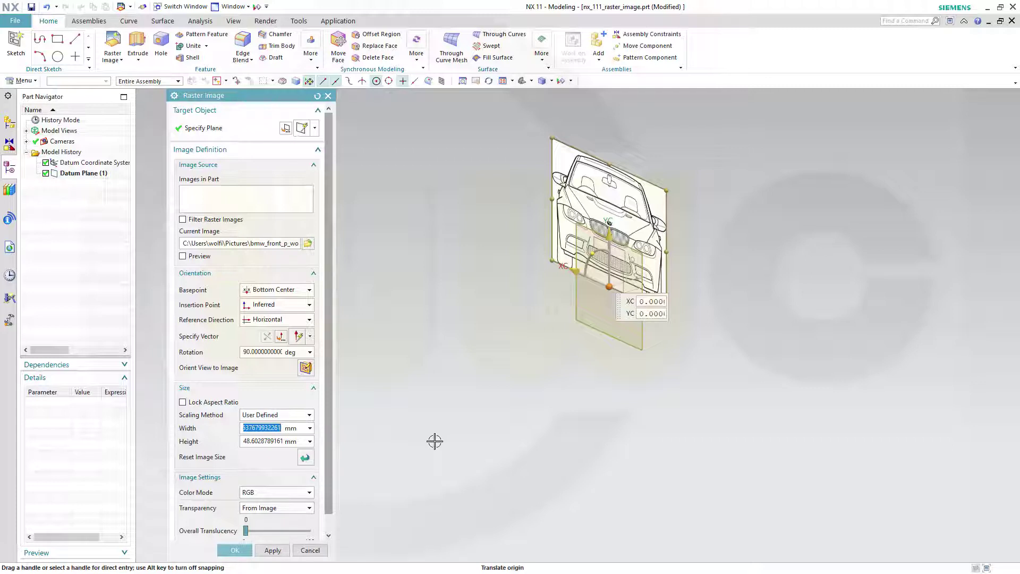
pyautogui.write('2005')
pyautogui.moveTo(244, 442); pyautogui.dragTo(338, 443)
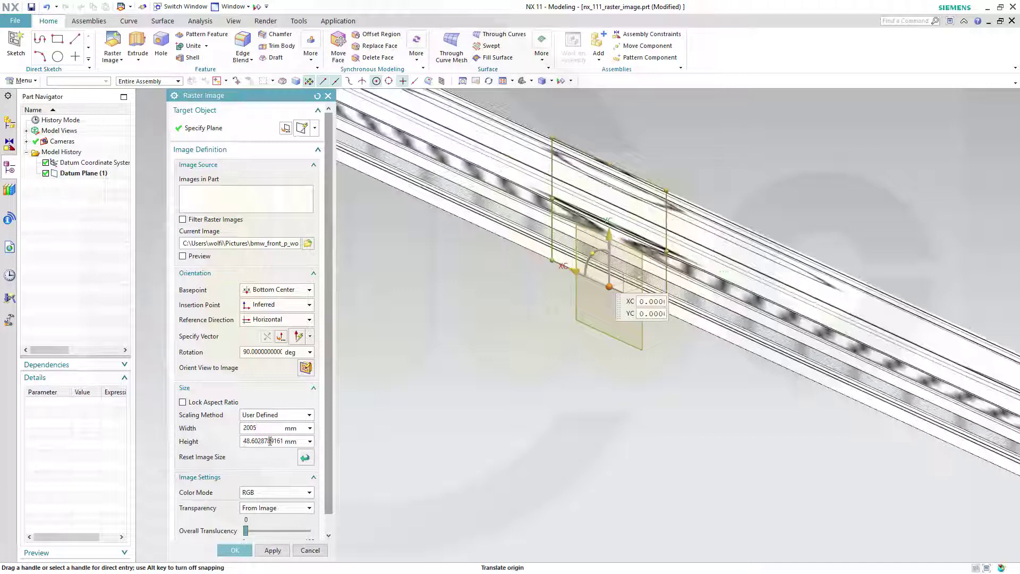
pyautogui.write('1447')
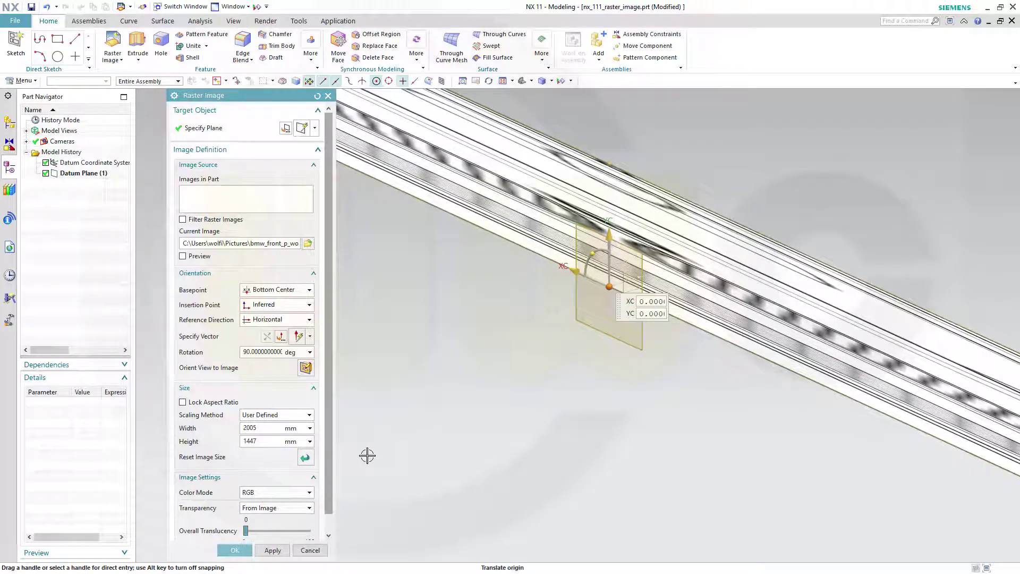
pyautogui.press('Return')
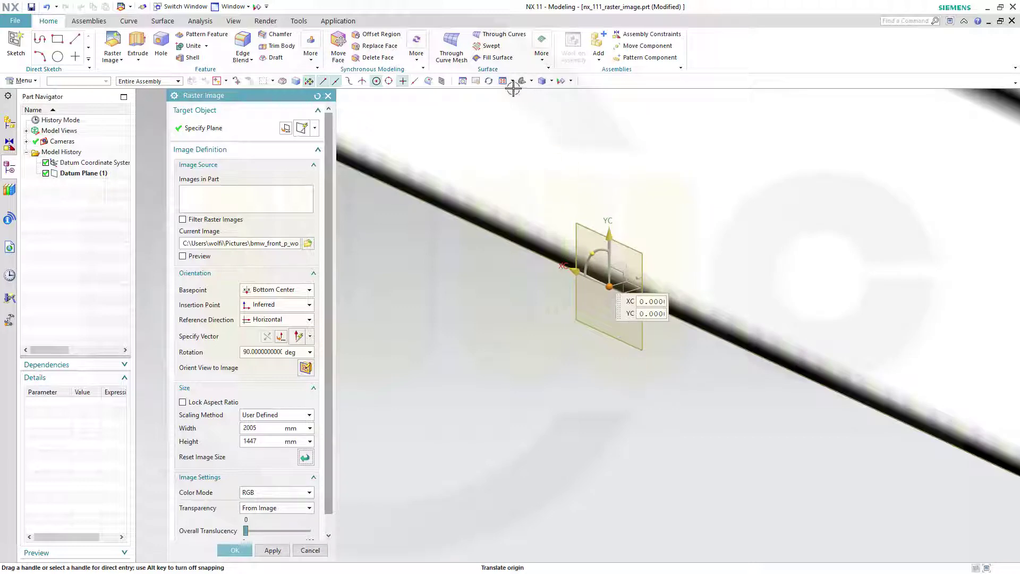
# Set the front image to about 50% translucency and create it
pyautogui.click(502, 81)
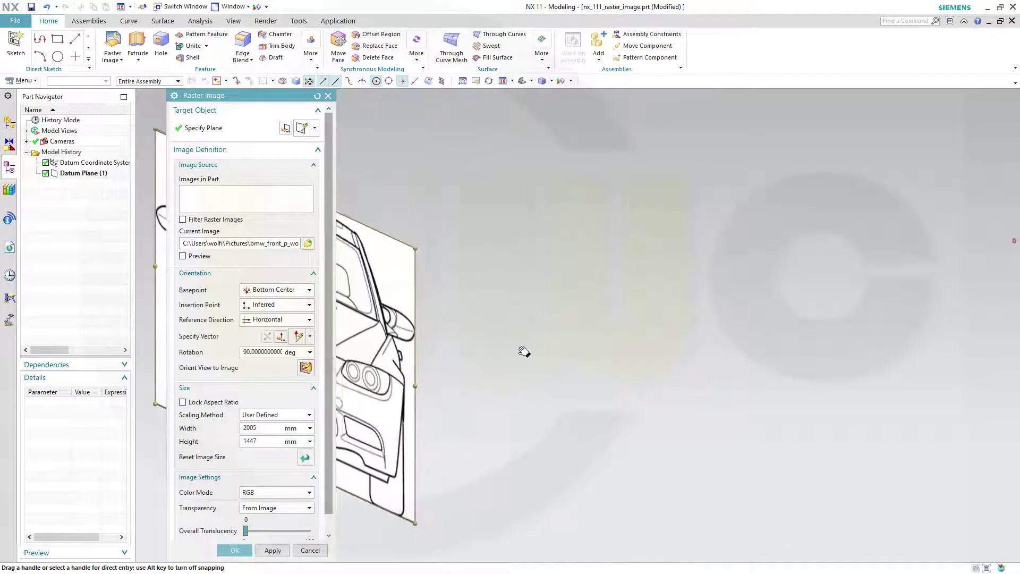
pyautogui.keyDown('shift'); pyautogui.moveTo(524, 352); pyautogui.dragTo(822, 293, button='middle'); pyautogui.keyUp('shift')
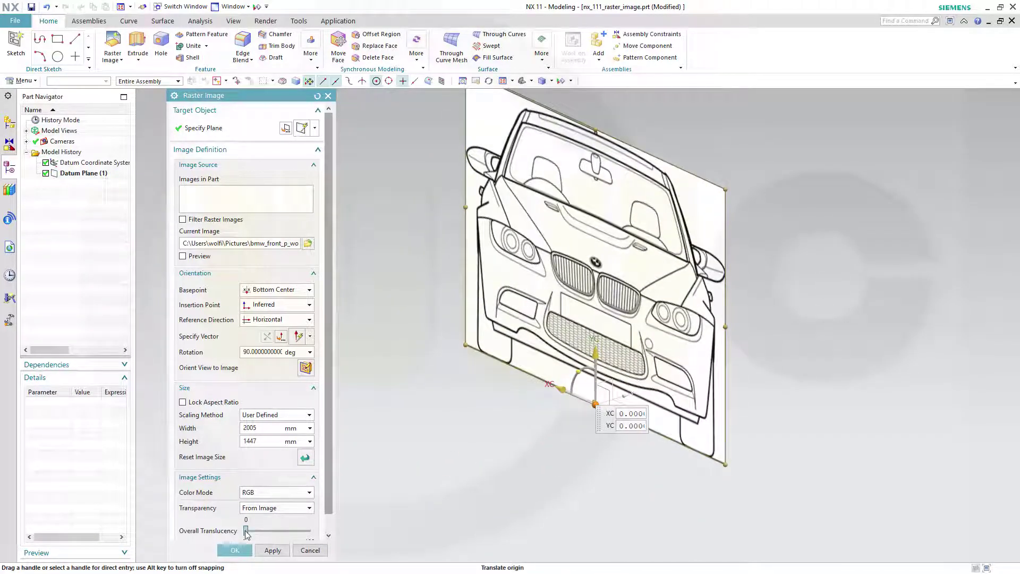
pyautogui.moveTo(246, 531); pyautogui.dragTo(280, 532)
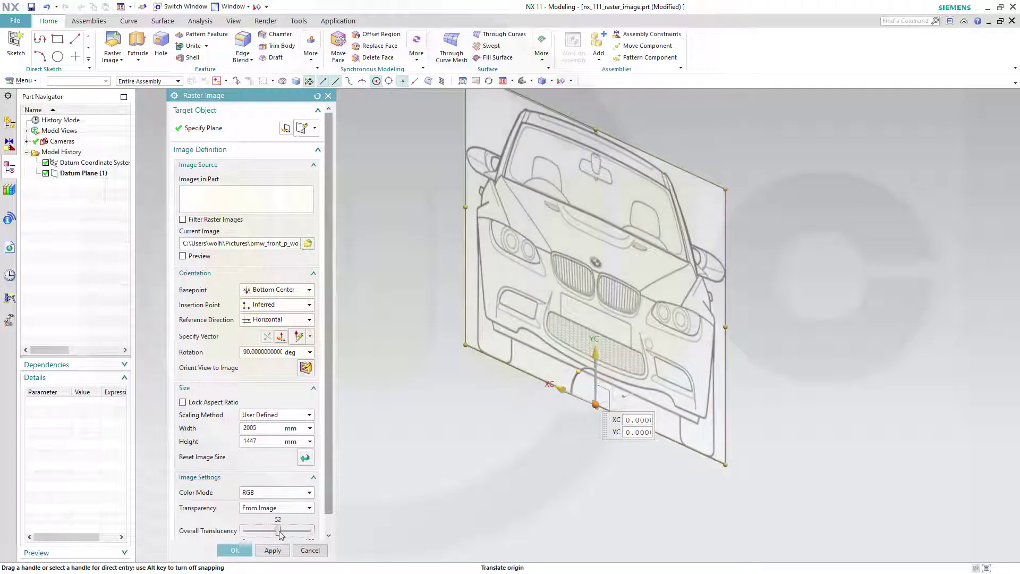
pyautogui.moveTo(277, 528); pyautogui.dragTo(279, 529)
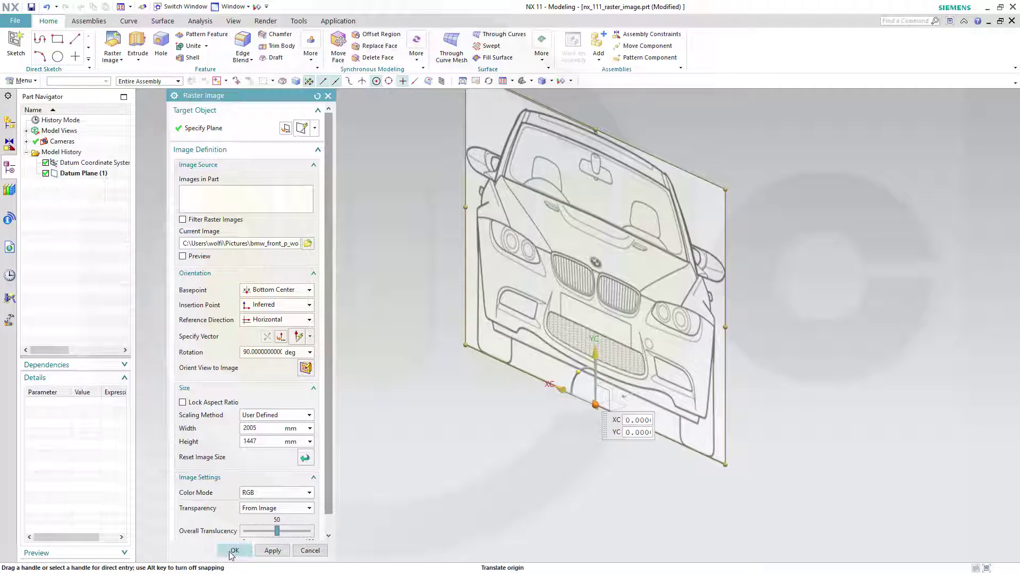
pyautogui.click(233, 550)
pyautogui.keyDown('shift'); pyautogui.moveTo(458, 438); pyautogui.dragTo(446, 491, button='middle'); pyautogui.keyUp('shift')
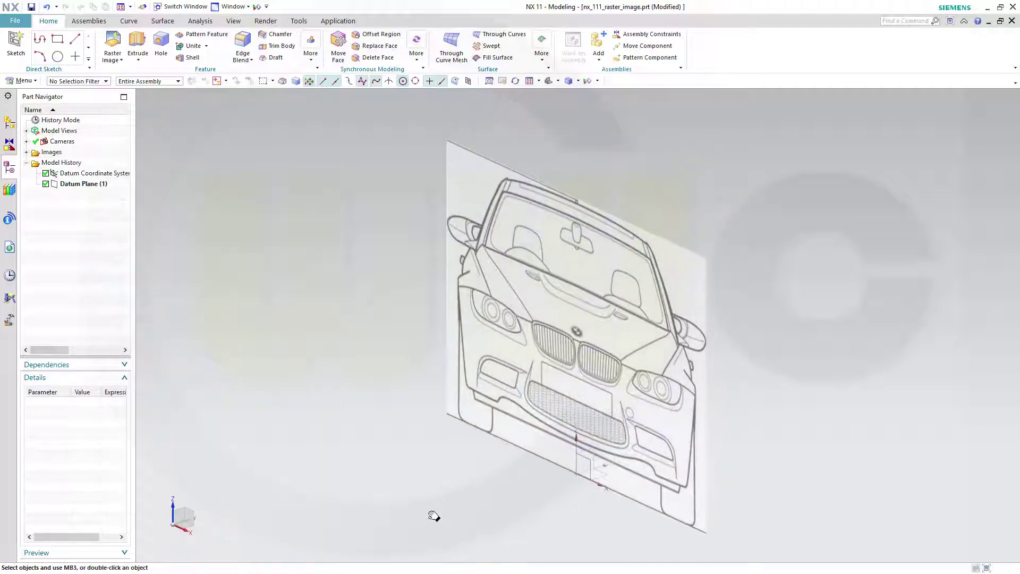
# Start another raster image with bmw_side_p_wod as its source picture
pyautogui.click(113, 44)
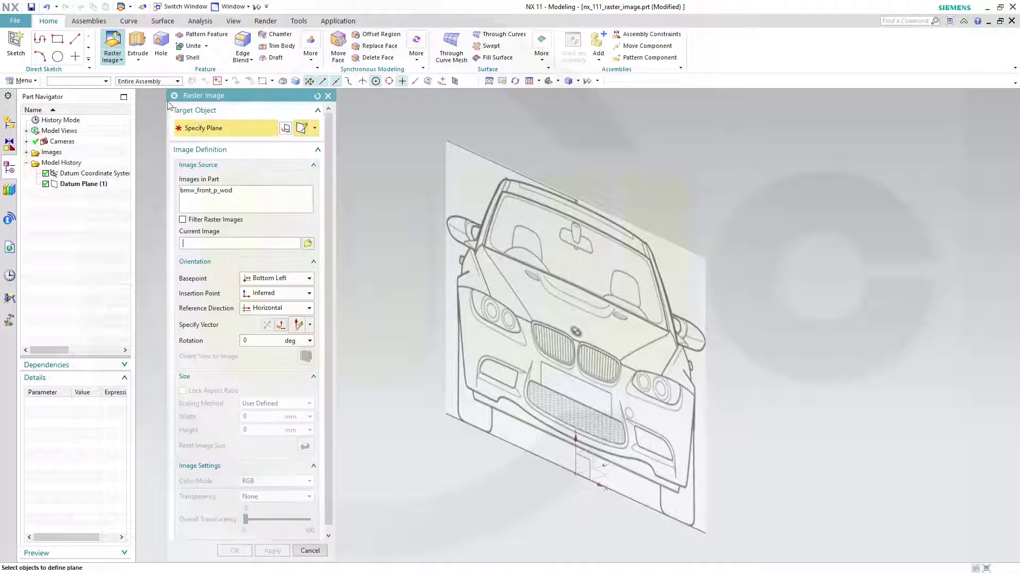
pyautogui.click(308, 244)
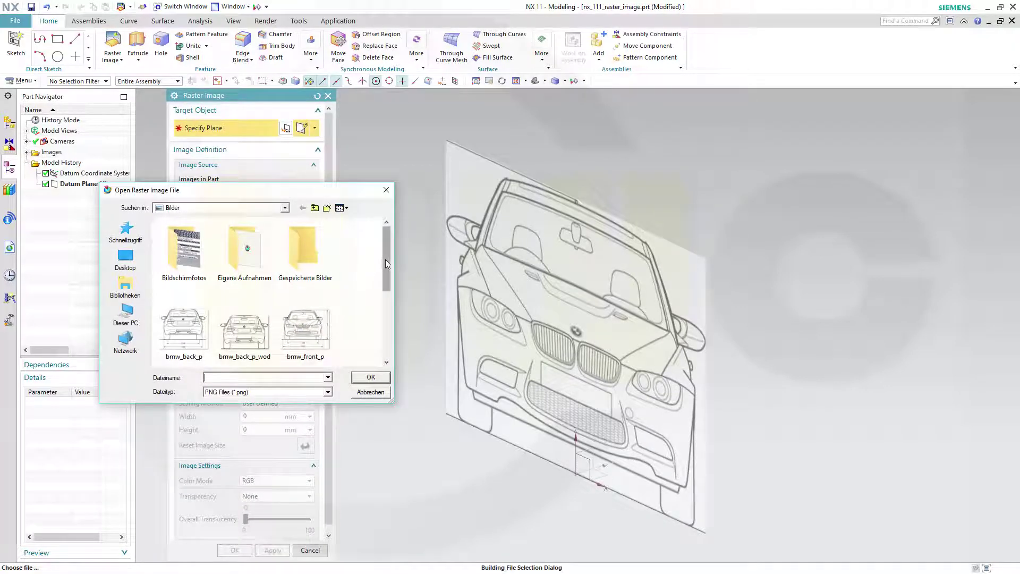
pyautogui.moveTo(384, 259); pyautogui.dragTo(394, 307)
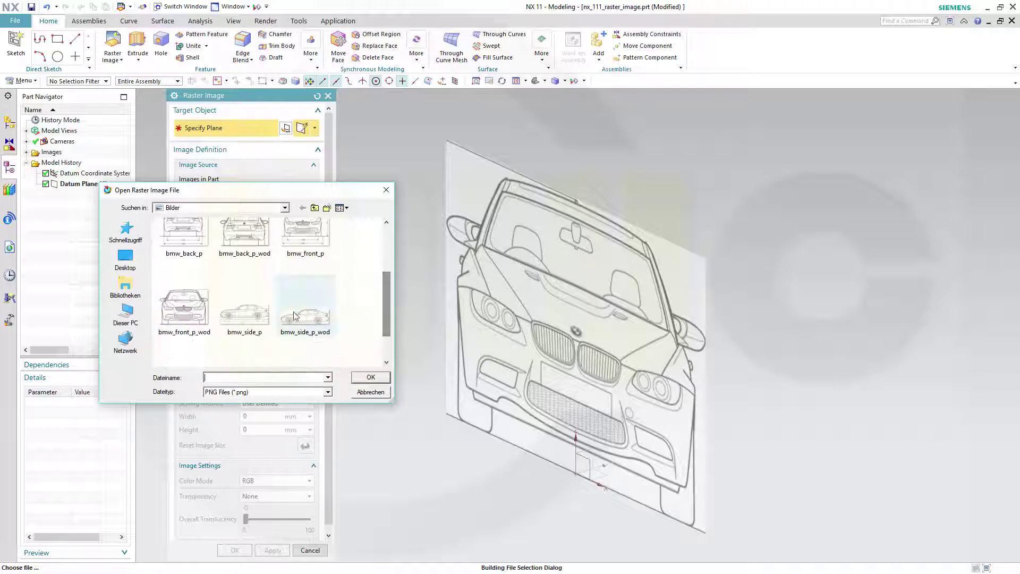
pyautogui.click(306, 322)
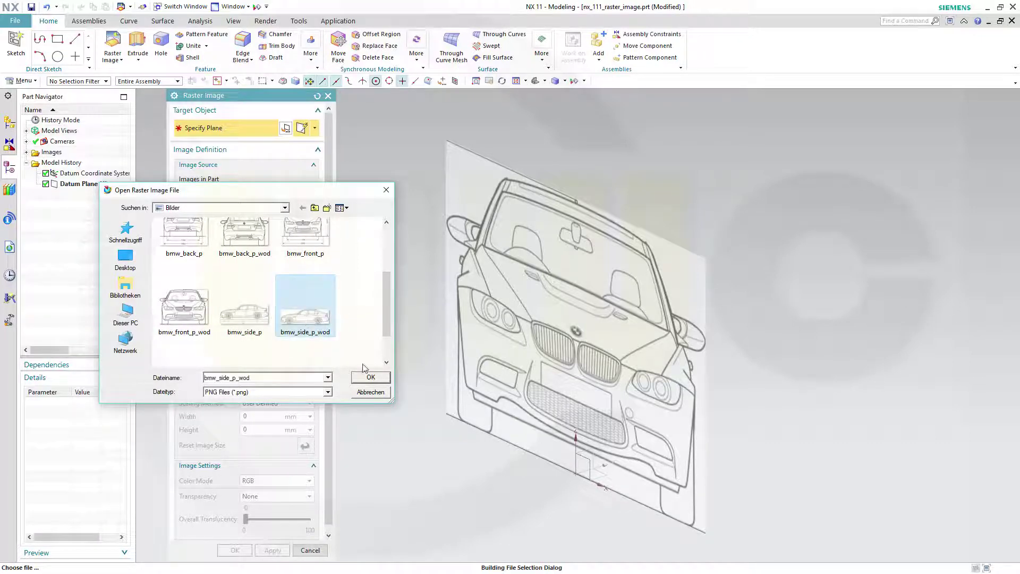
pyautogui.click(371, 377)
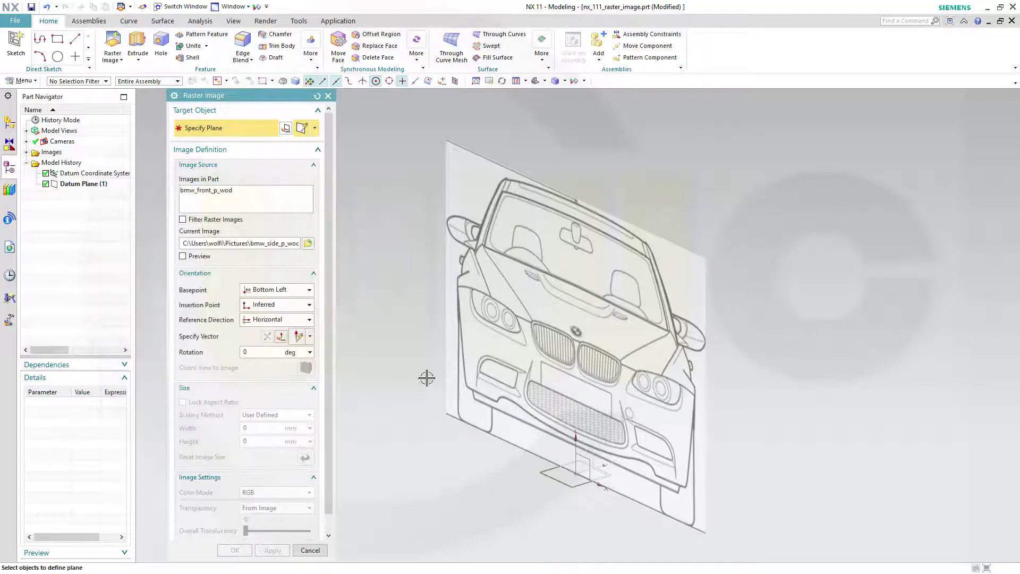
# Place the side image on the YZ datum plane and rotate it 90°
pyautogui.click(589, 449)
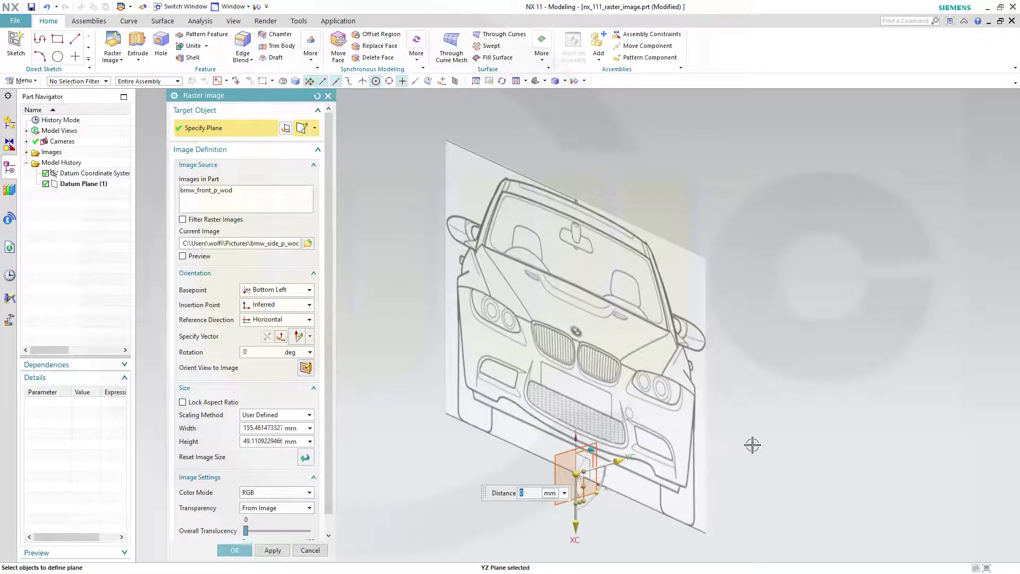
pyautogui.moveTo(704, 522); pyautogui.dragTo(587, 519, button='middle')
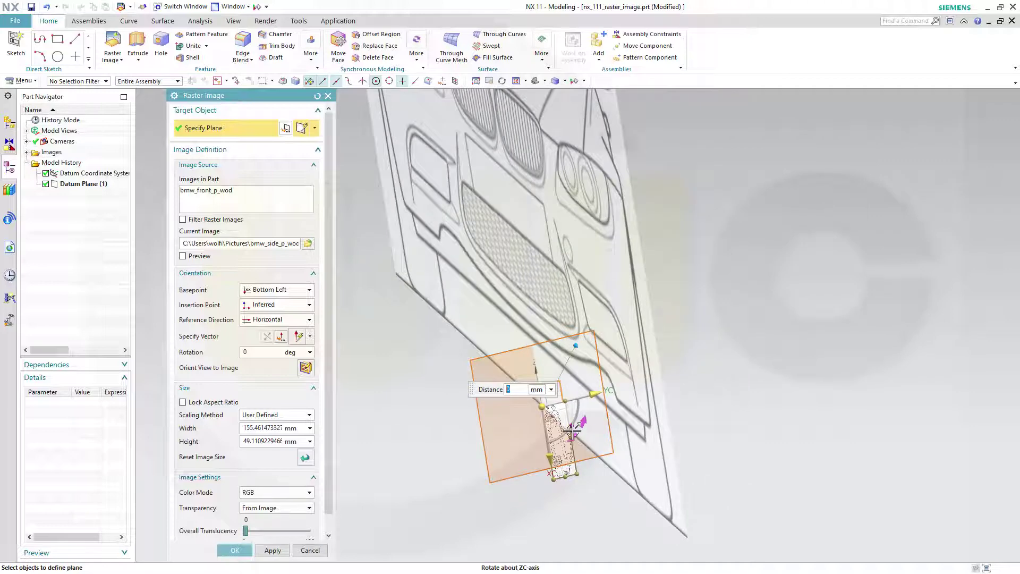
pyautogui.moveTo(571, 428)
pyautogui.mouseDown()
pyautogui.moveTo(604, 369)
pyautogui.moveTo(604, 340)
pyautogui.mouseUp()
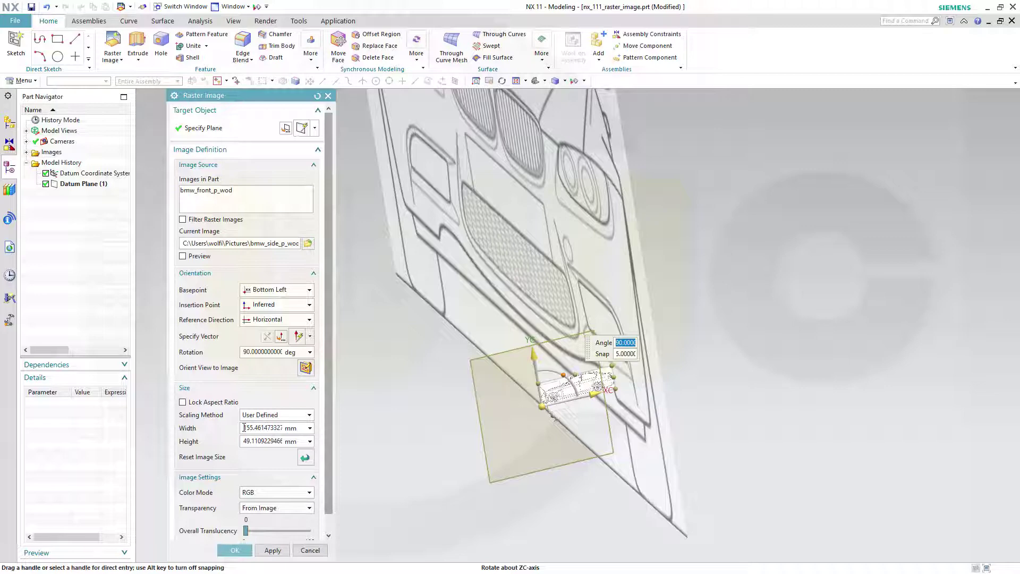
# Size the side image 4580 × 1447 mm at 50% translucency and create it
pyautogui.moveTo(243, 427); pyautogui.dragTo(353, 424)
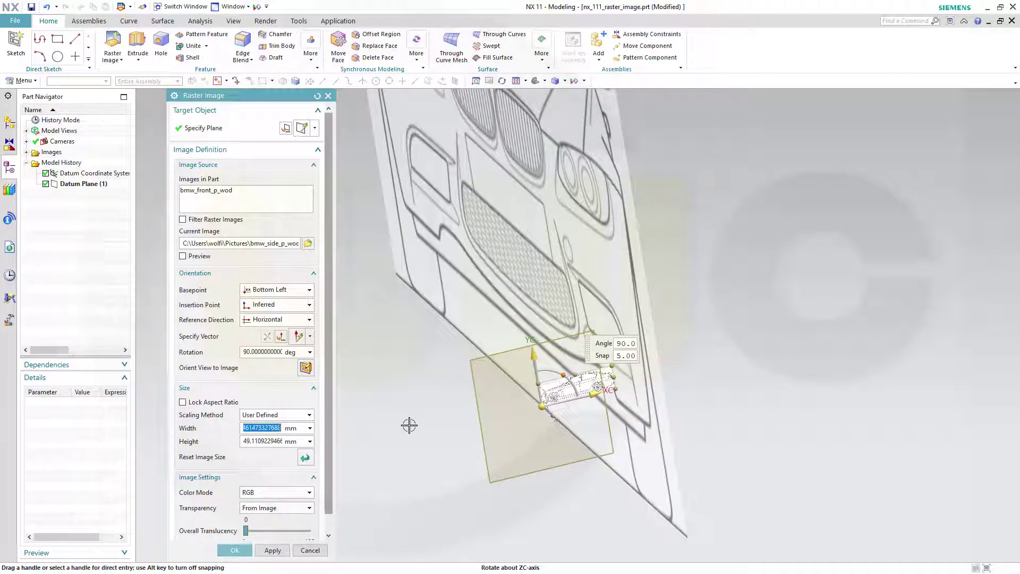
pyautogui.write('4580')
pyautogui.press('Tab')
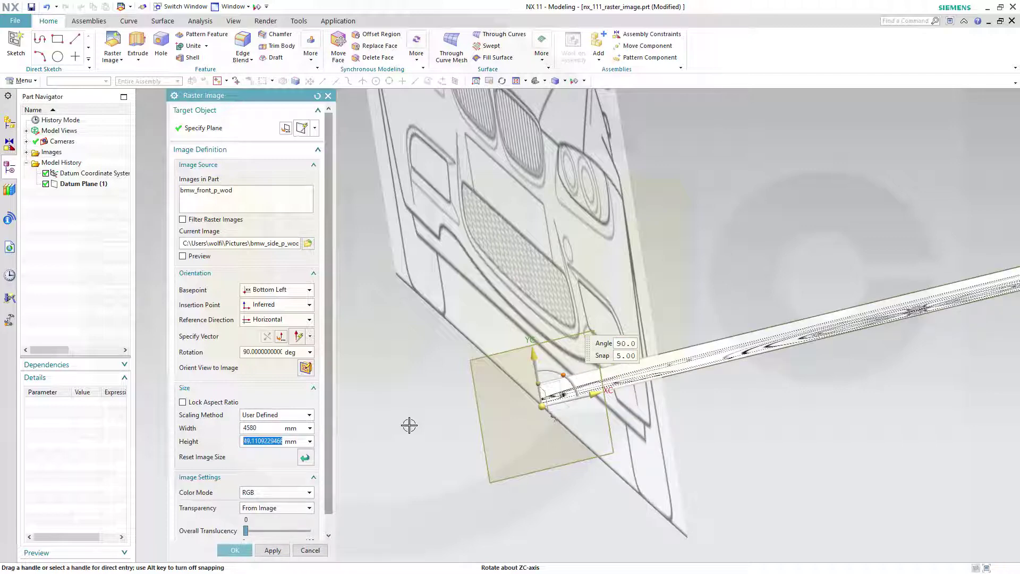
pyautogui.write('1447')
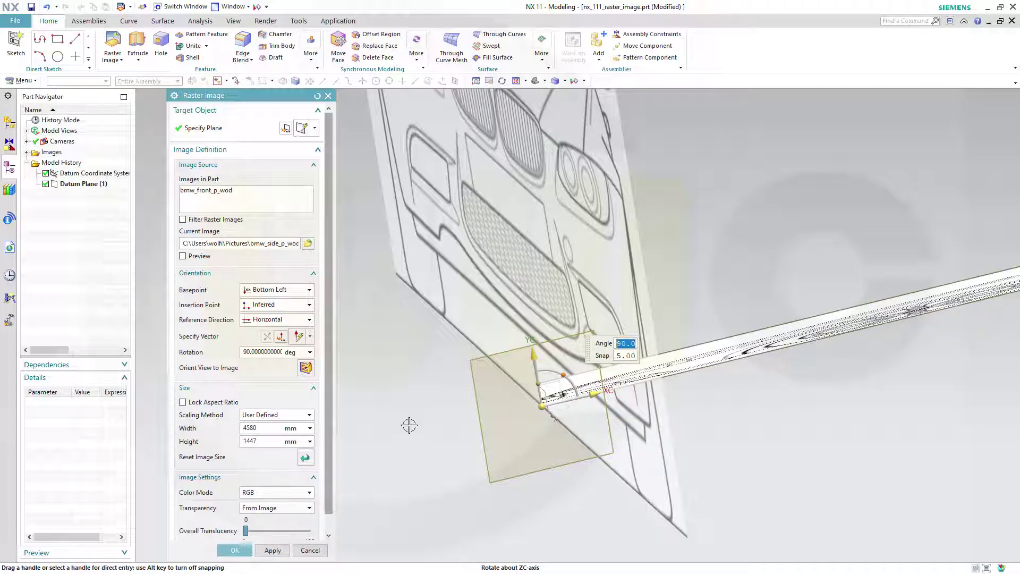
pyautogui.press('Tab')
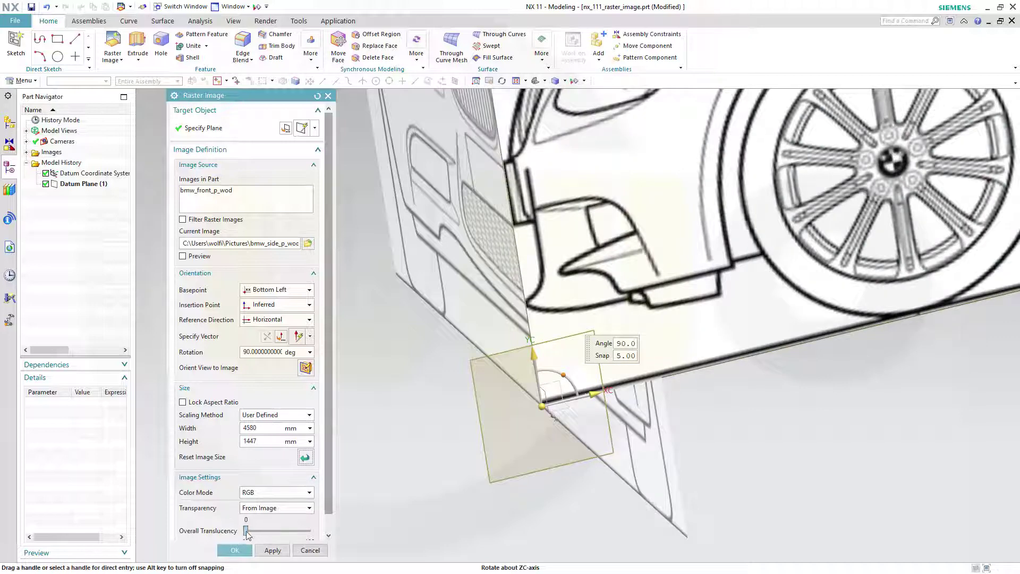
pyautogui.moveTo(246, 531); pyautogui.dragTo(280, 531)
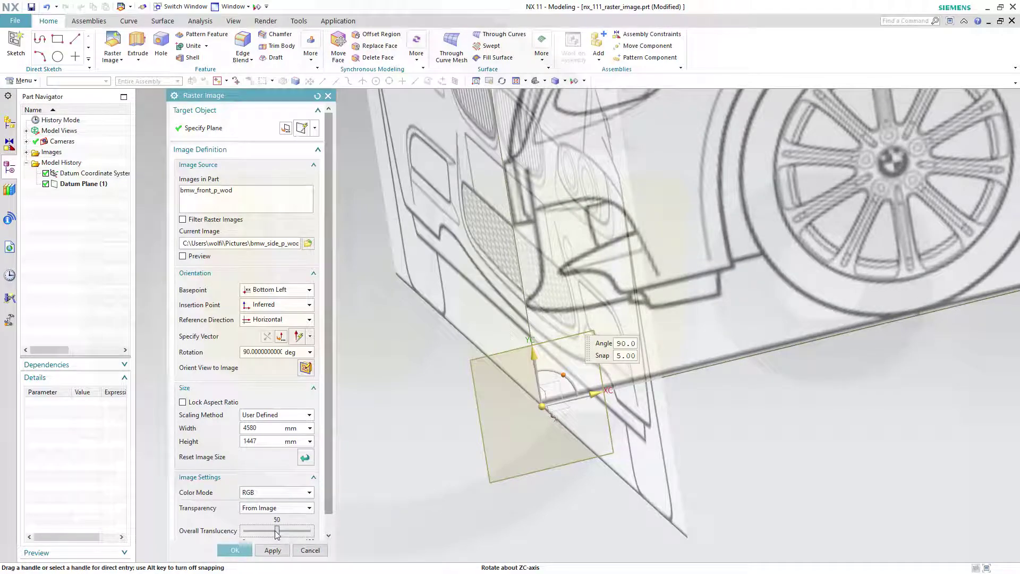
pyautogui.click(234, 550)
pyautogui.moveTo(902, 422)
pyautogui.mouseDown(button='middle')
pyautogui.moveTo(782, 506)
pyautogui.moveTo(801, 410)
pyautogui.mouseUp(button='middle')
# Orbit to a side-on view of the car and start a third raster image
pyautogui.scroll(-3, 803, 383)
pyautogui.scroll(-2, 826, 344)
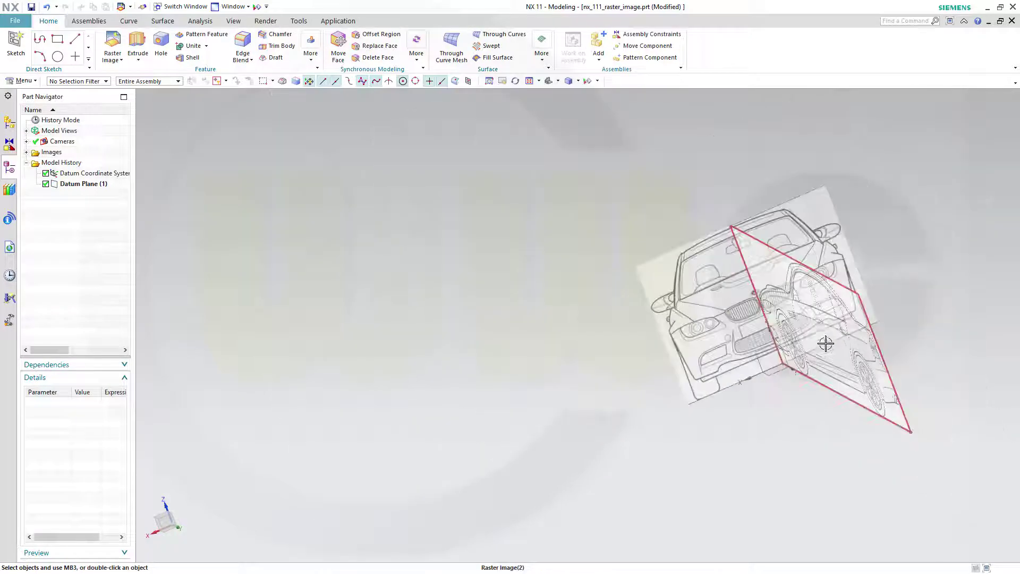
pyautogui.moveTo(826, 344)
pyautogui.mouseDown(button='middle')
pyautogui.moveTo(801, 391)
pyautogui.moveTo(653, 467)
pyautogui.moveTo(724, 430)
pyautogui.moveTo(707, 478)
pyautogui.moveTo(718, 501)
pyautogui.moveTo(690, 493)
pyautogui.moveTo(653, 510)
pyautogui.mouseUp(button='middle')
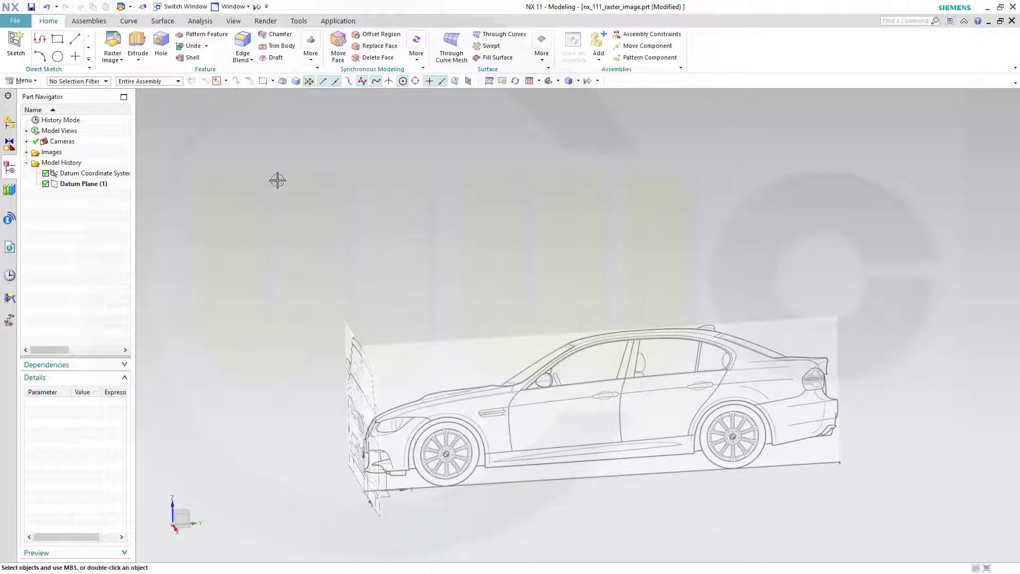
pyautogui.click(112, 42)
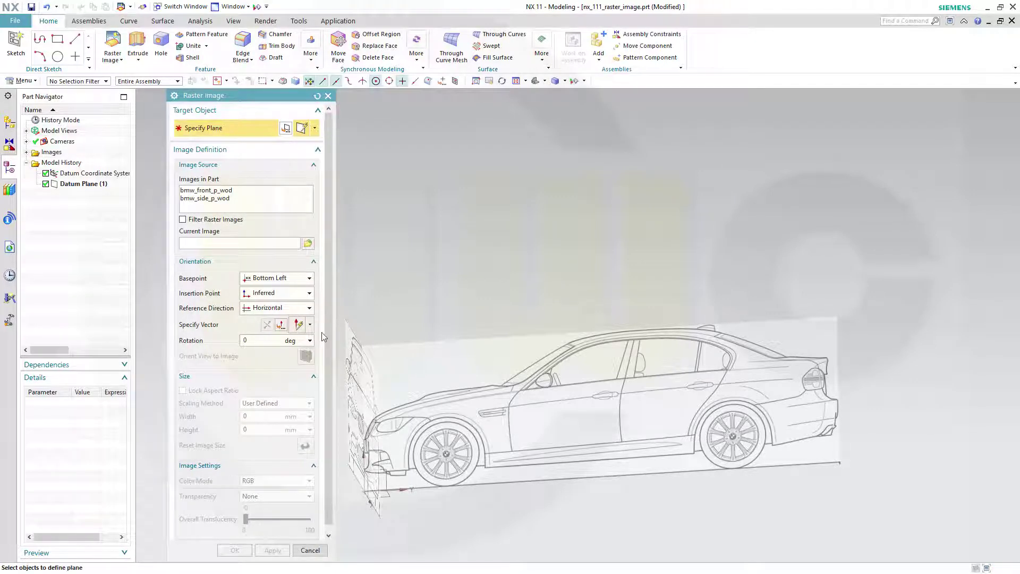
# Load bmw_top_p as the third raster image's source picture
pyautogui.click(307, 243)
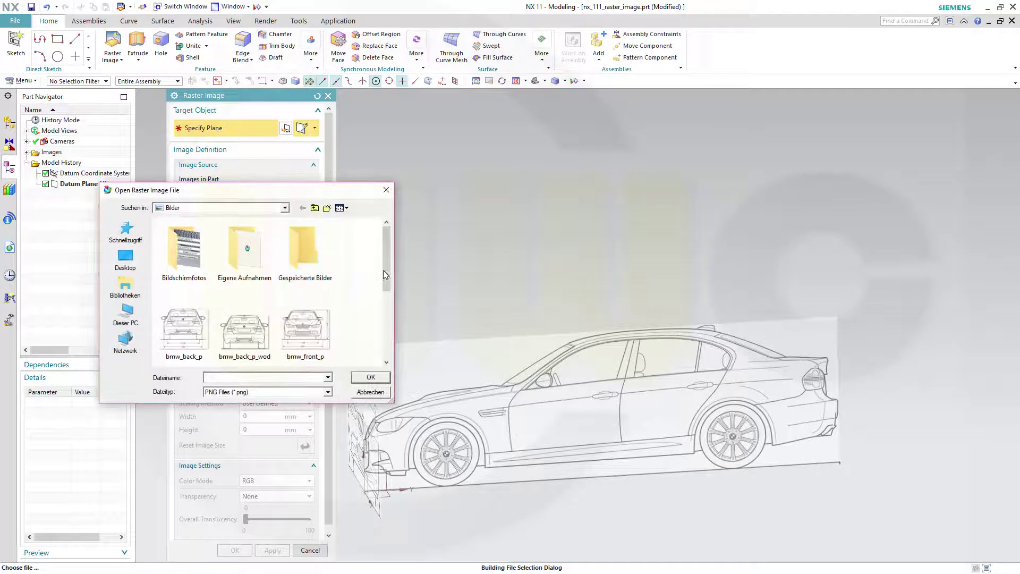
pyautogui.moveTo(383, 270); pyautogui.dragTo(384, 317)
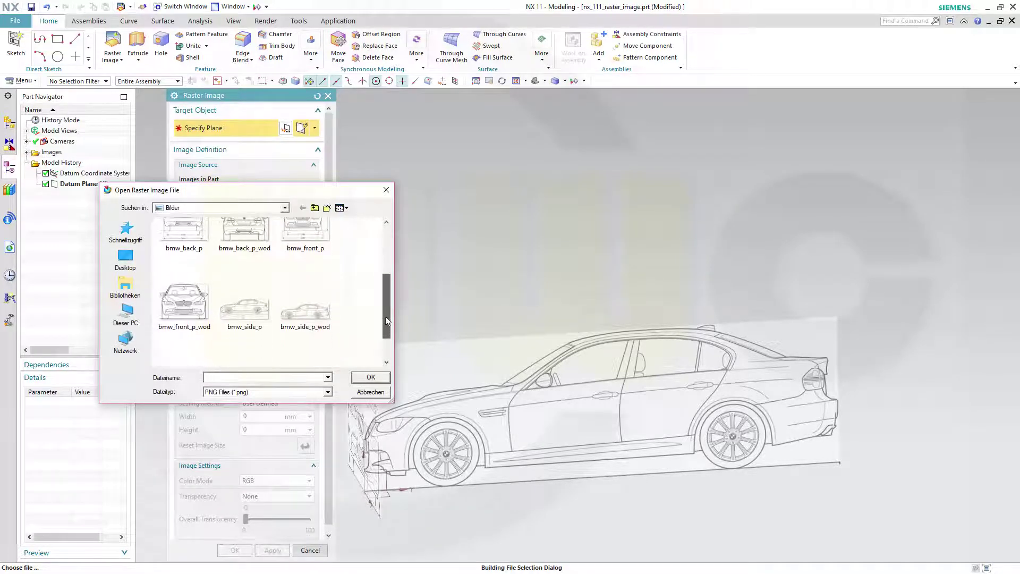
pyautogui.moveTo(386, 316); pyautogui.dragTo(385, 316)
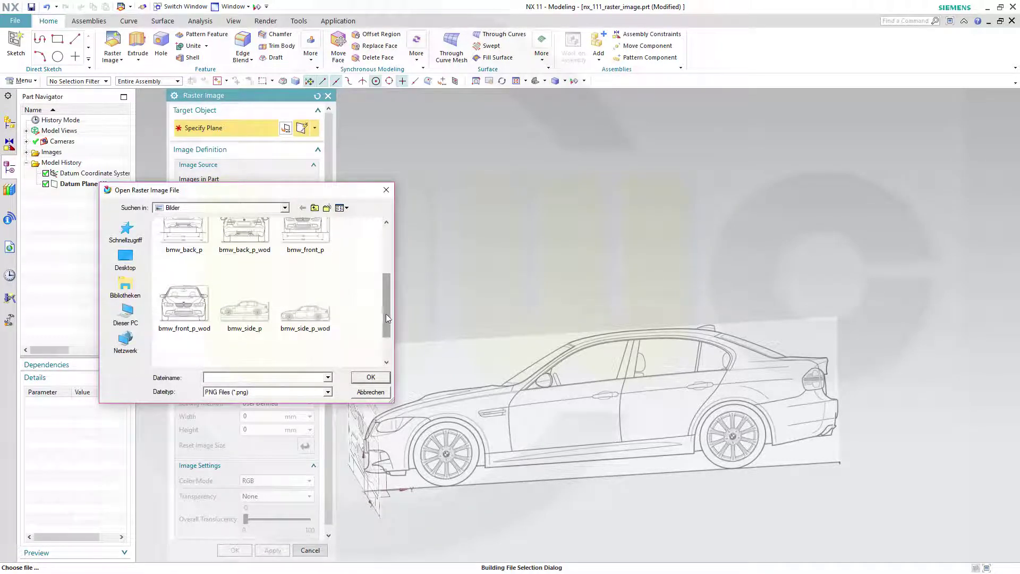
pyautogui.moveTo(388, 310)
pyautogui.mouseDown()
pyautogui.moveTo(385, 289)
pyautogui.moveTo(380, 313)
pyautogui.moveTo(351, 345)
pyautogui.mouseUp()
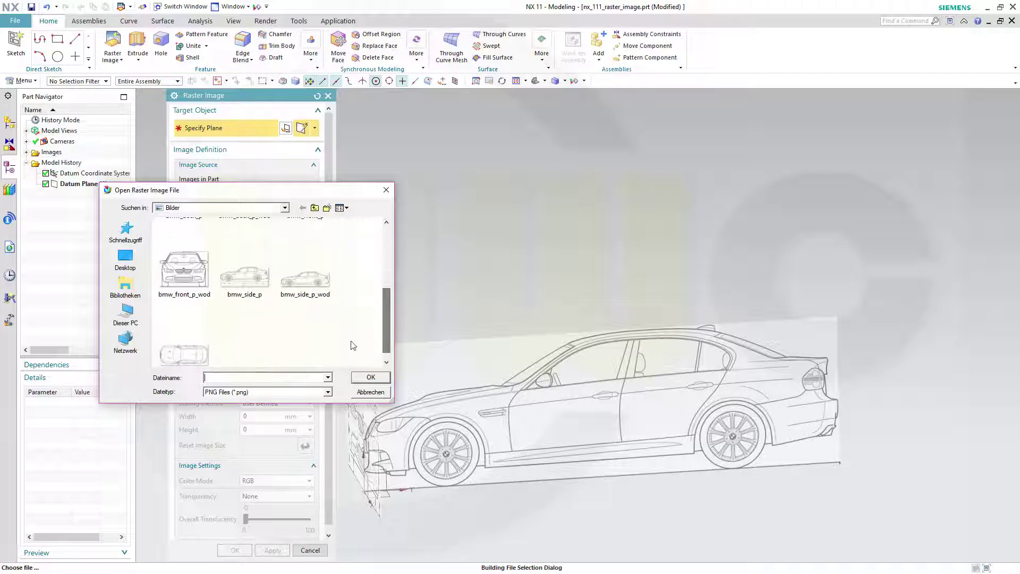
pyautogui.click(183, 352)
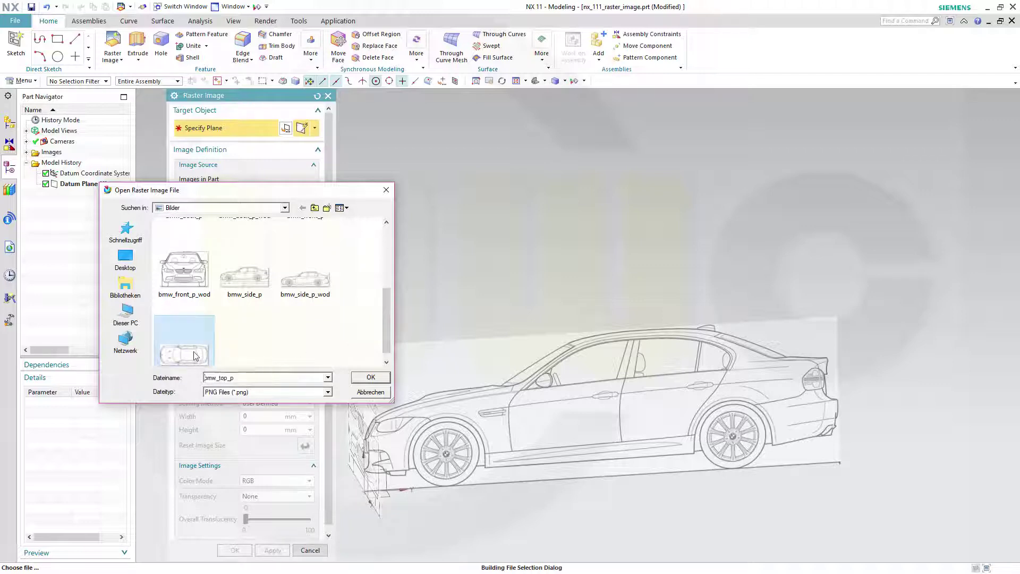
pyautogui.click(370, 377)
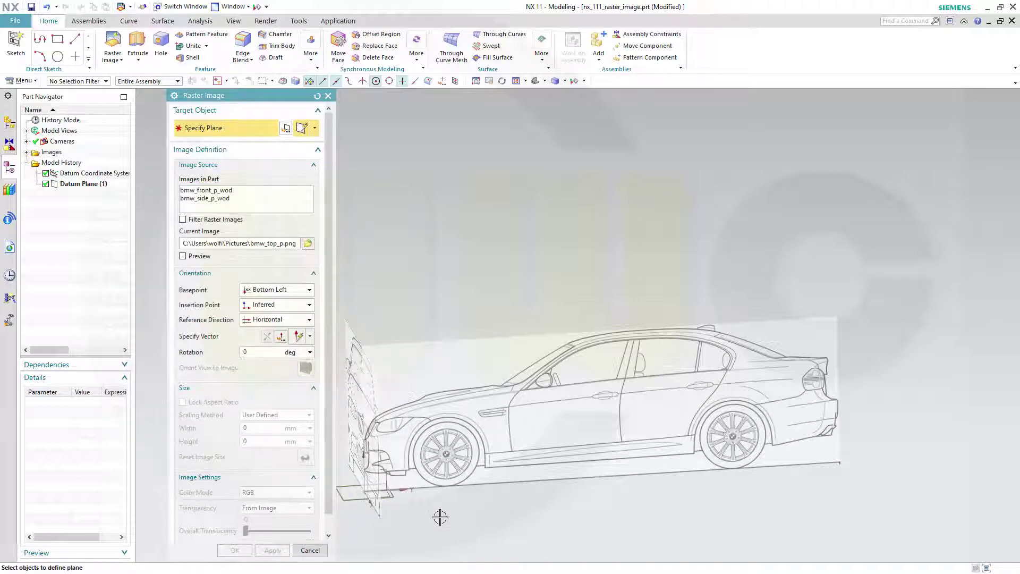
# Lay the bmw_top_p image on the datum CSYS XY plane, turned 90°
pyautogui.moveTo(430, 519)
pyautogui.mouseDown(button='middle')
pyautogui.moveTo(414, 528)
pyautogui.moveTo(438, 519)
pyautogui.moveTo(443, 534)
pyautogui.moveTo(437, 519)
pyautogui.mouseUp(button='middle')
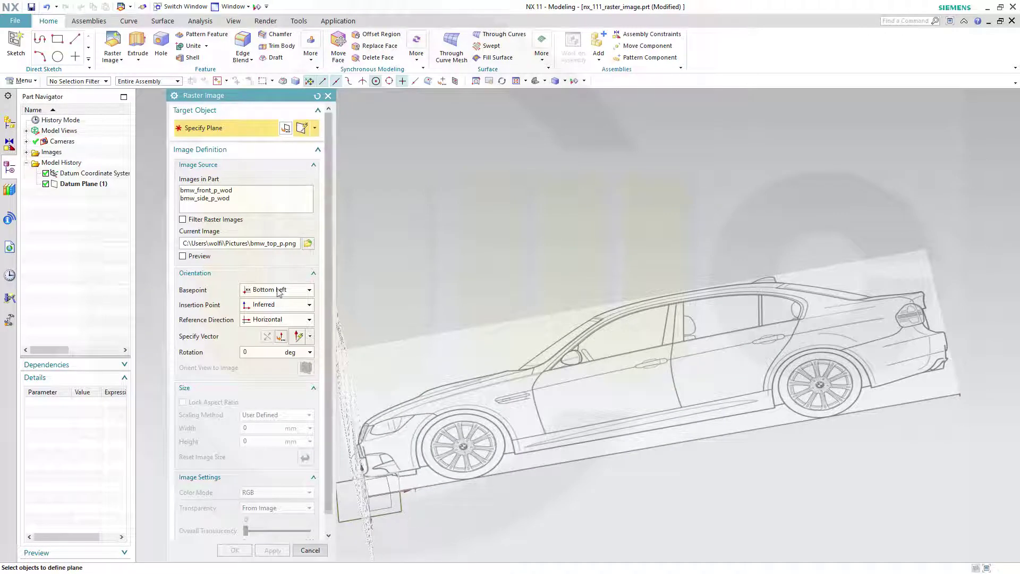
pyautogui.click(393, 497)
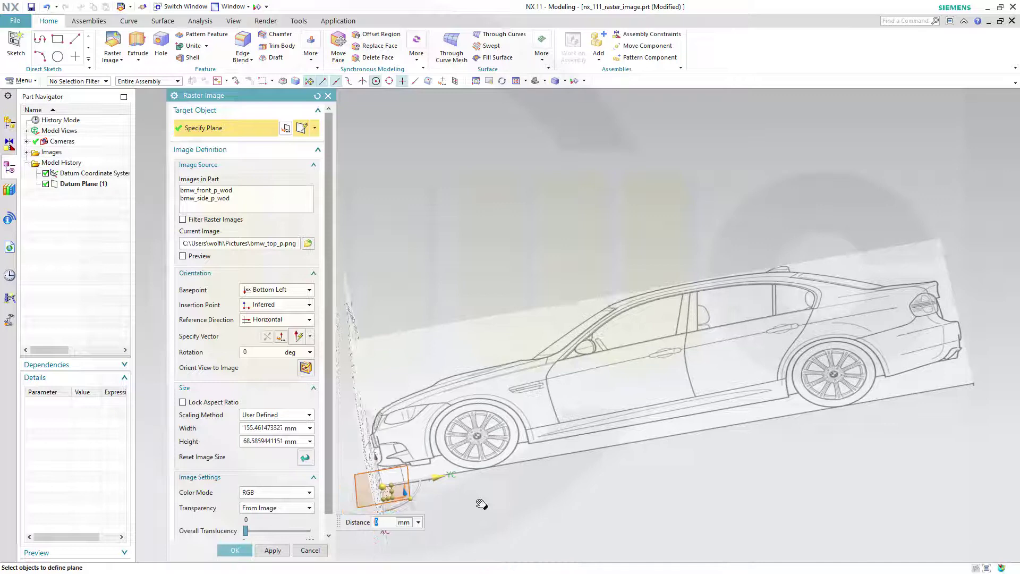
pyautogui.scroll(-3, 447, 519)
pyautogui.scroll(-3, 489, 422)
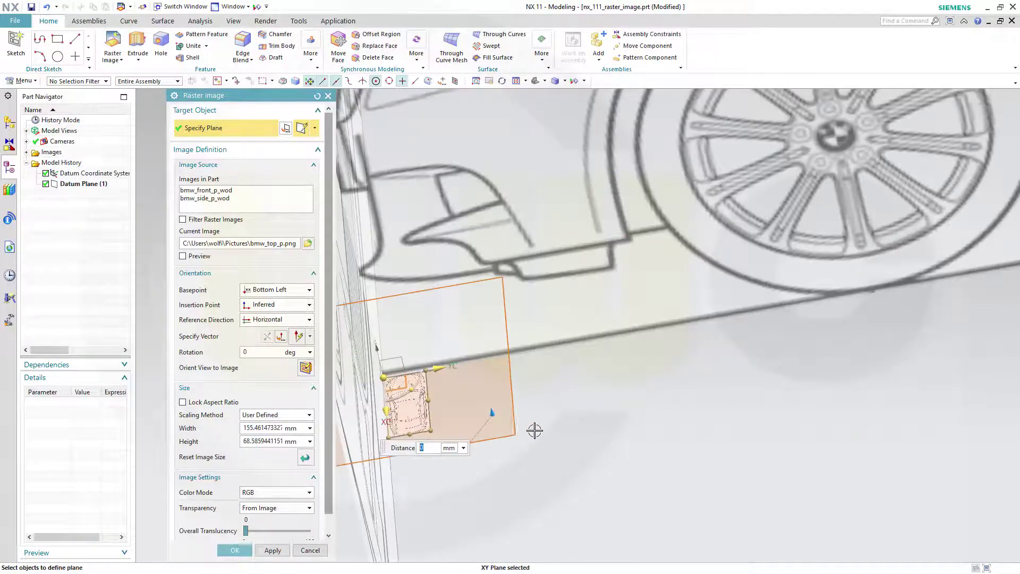
pyautogui.scroll(-2, 526, 428)
pyautogui.scroll(2, 521, 430)
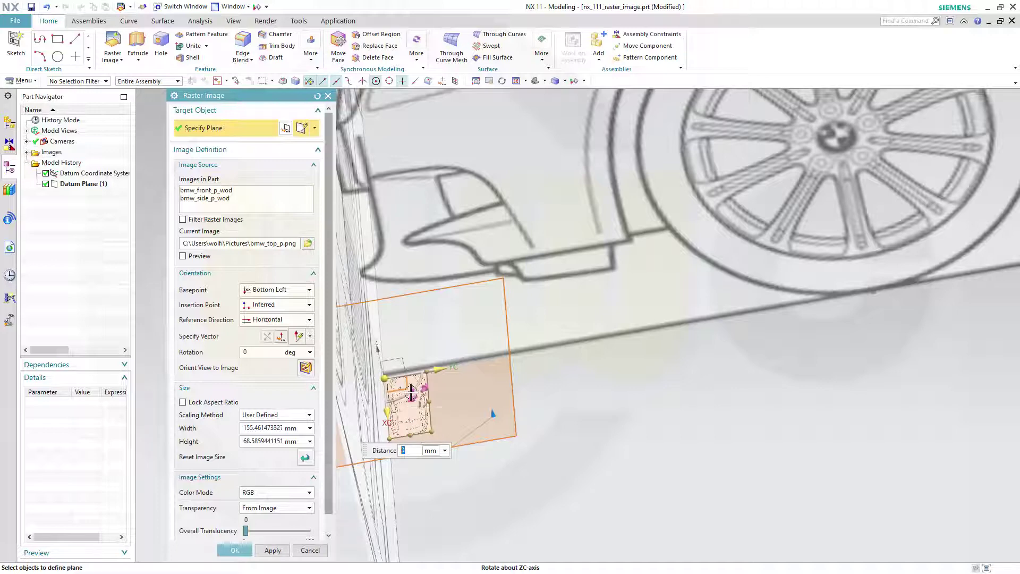
pyautogui.moveTo(412, 397)
pyautogui.mouseDown()
pyautogui.moveTo(448, 351)
pyautogui.moveTo(431, 302)
pyautogui.mouseUp()
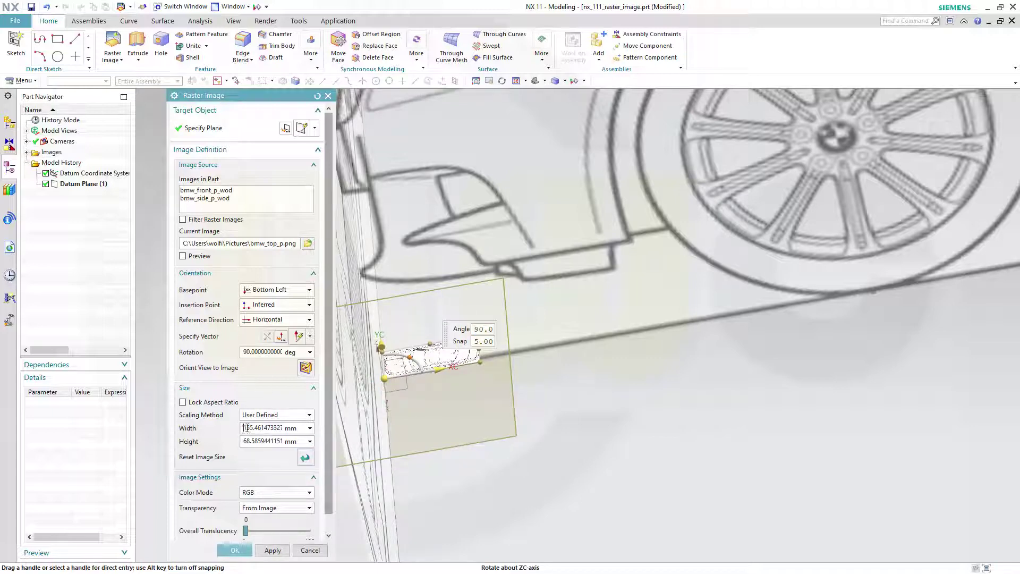
# Size the top-view image 4580 mm wide by 2005 mm high
pyautogui.moveTo(245, 427); pyautogui.dragTo(367, 428)
pyautogui.write('4580')
pyautogui.press('Tab')
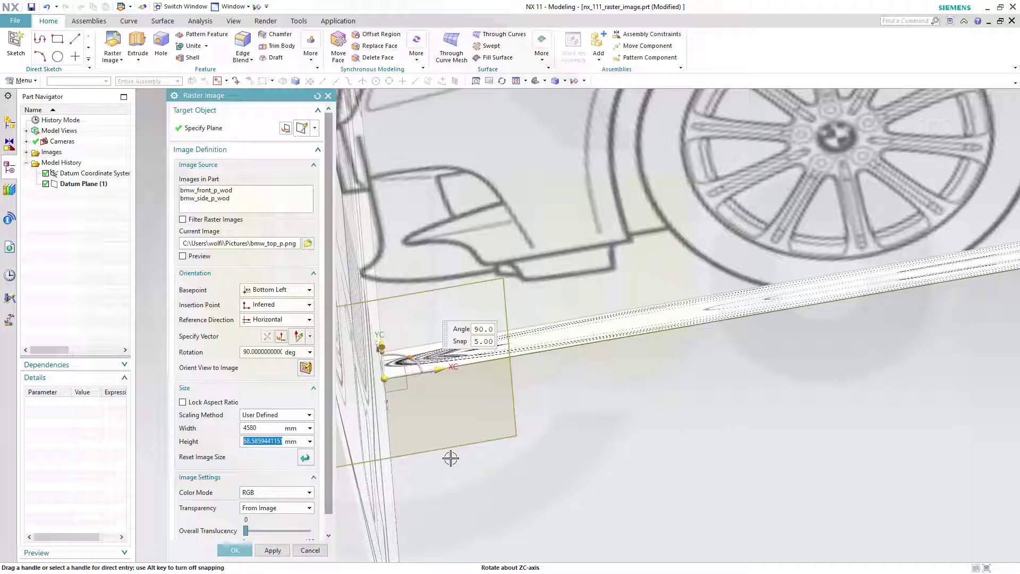
pyautogui.write('2005')
pyautogui.press('Tab')
# Anchor the top-view image at Middle Left and set overall translucency to 50
pyautogui.scroll(3, 565, 444)
pyautogui.scroll(3, 596, 382)
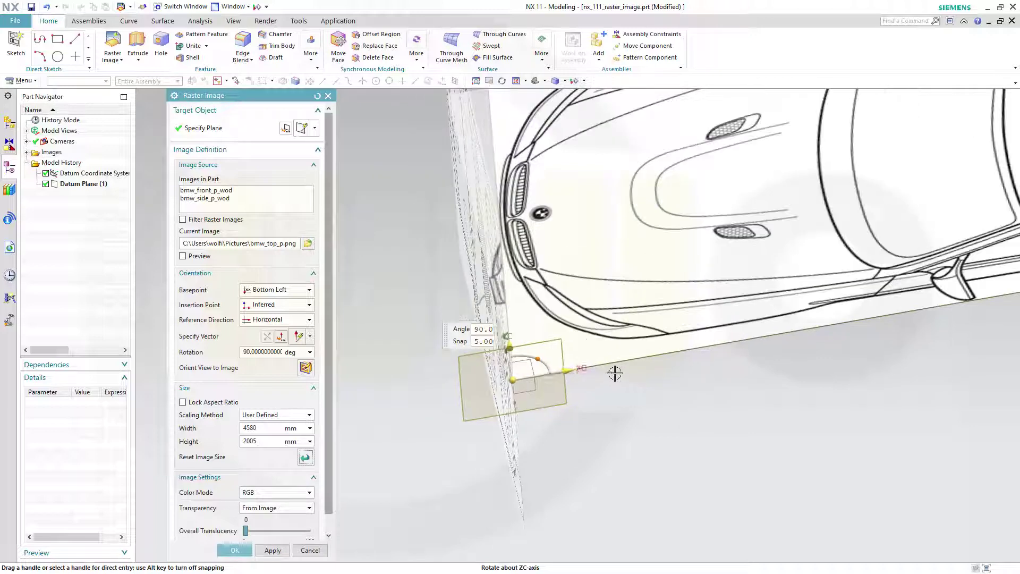
pyautogui.click(310, 291)
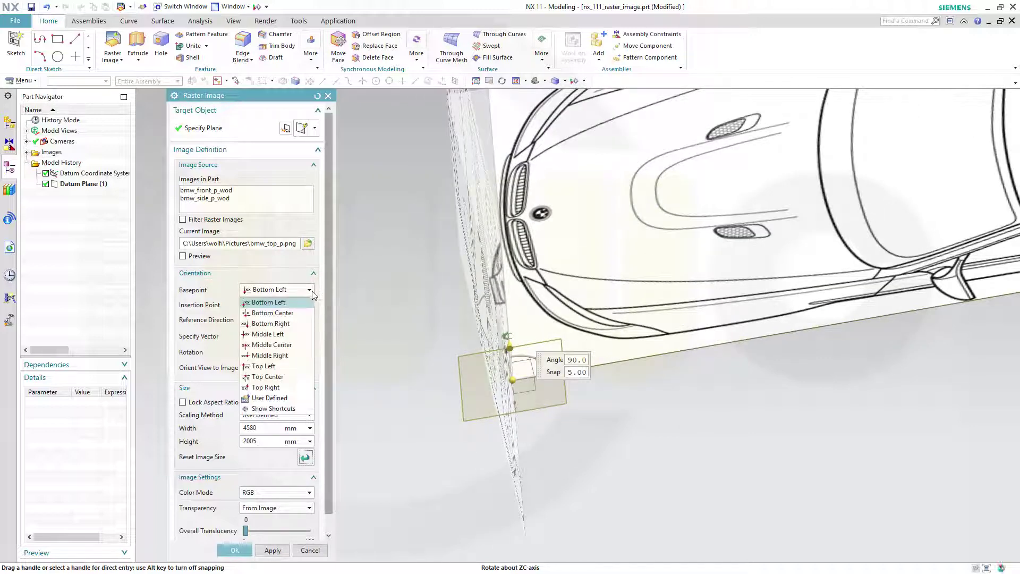
pyautogui.click(283, 337)
pyautogui.scroll(-3, 808, 391)
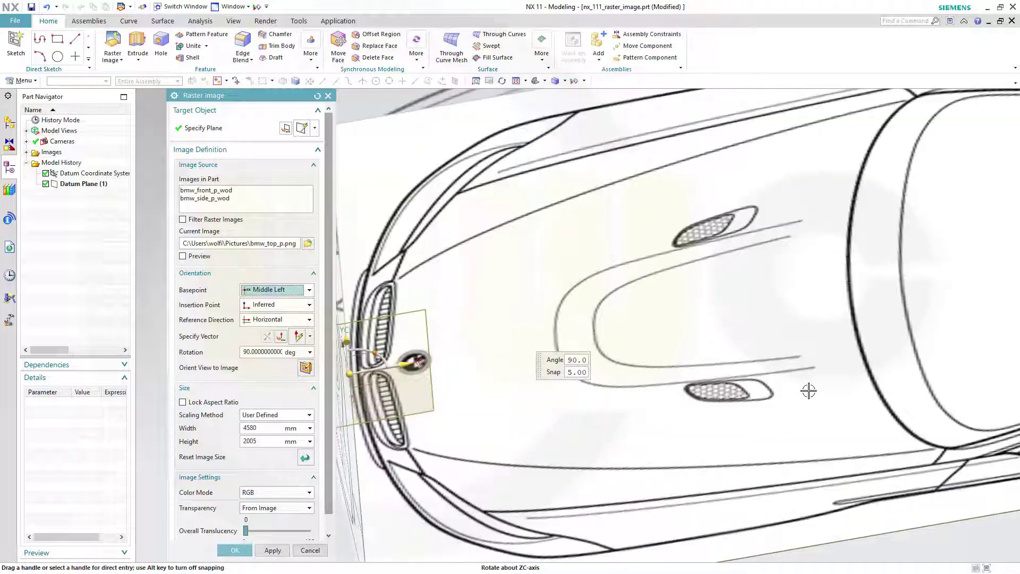
pyautogui.scroll(3, 814, 396)
pyautogui.scroll(3, 813, 396)
pyautogui.scroll(-3, 813, 396)
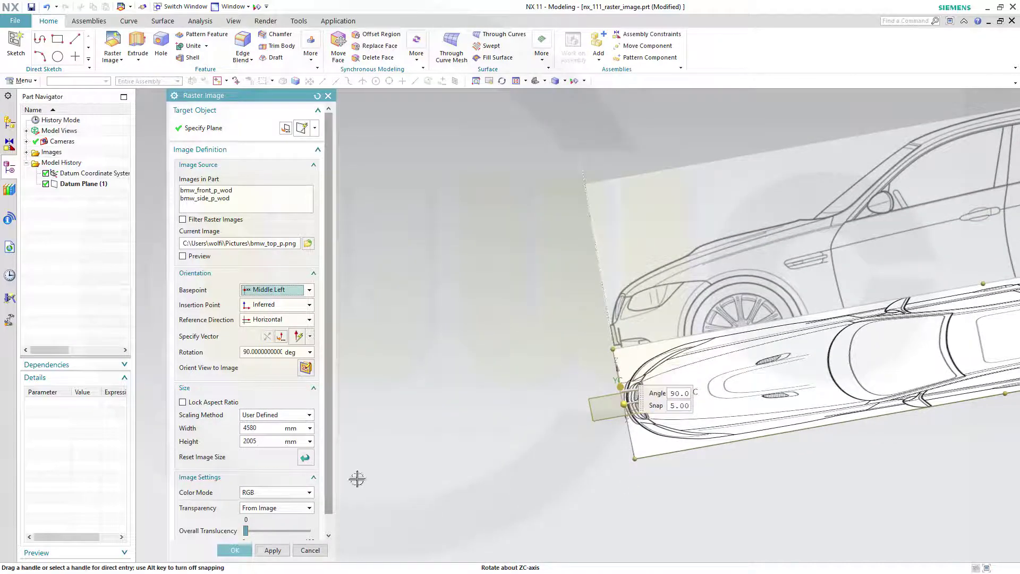
pyautogui.moveTo(248, 532); pyautogui.dragTo(281, 535)
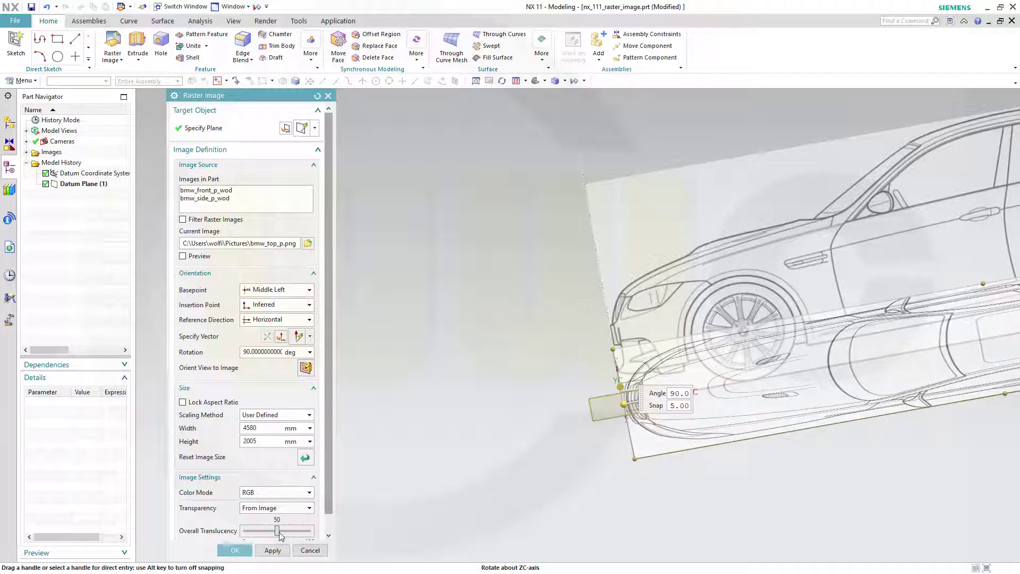
# Create the top-view image and orbit the view to see all image planes
pyautogui.click(235, 550)
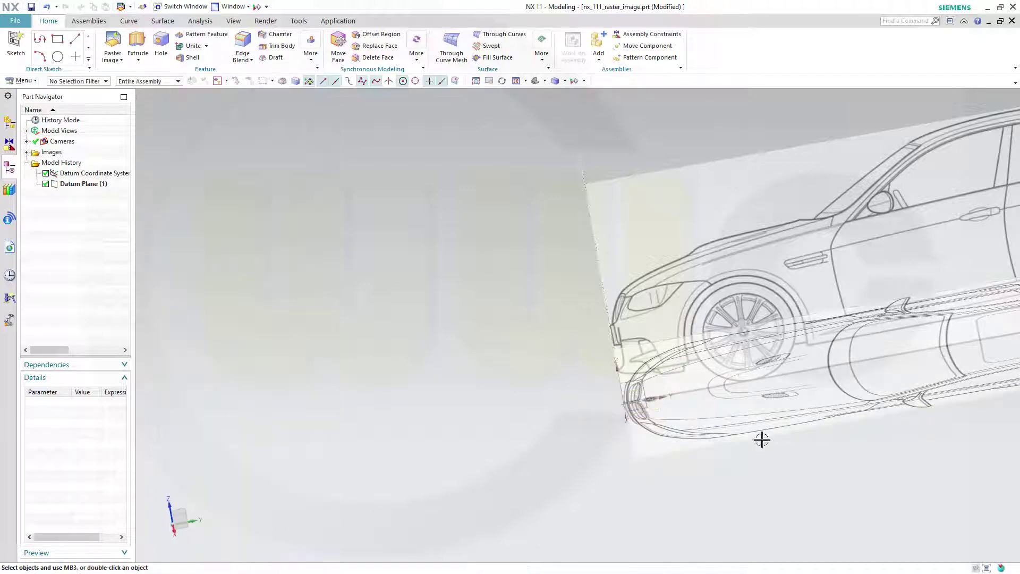
pyautogui.scroll(-5, 924, 371)
pyautogui.scroll(5, 924, 371)
pyautogui.moveTo(754, 367)
pyautogui.keyDown('shift'); pyautogui.mouseDown(button='middle')
pyautogui.moveTo(486, 415)
pyautogui.moveTo(512, 421)
pyautogui.mouseUp(button='middle'); pyautogui.keyUp('shift')
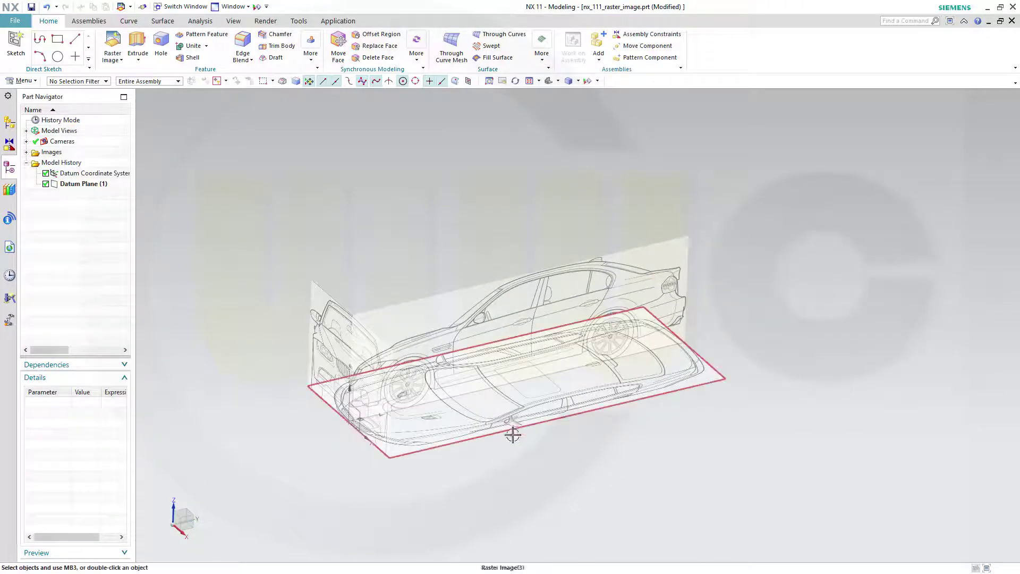
pyautogui.scroll(-2, 512, 430)
pyautogui.scroll(2, 513, 444)
pyautogui.scroll(2, 492, 464)
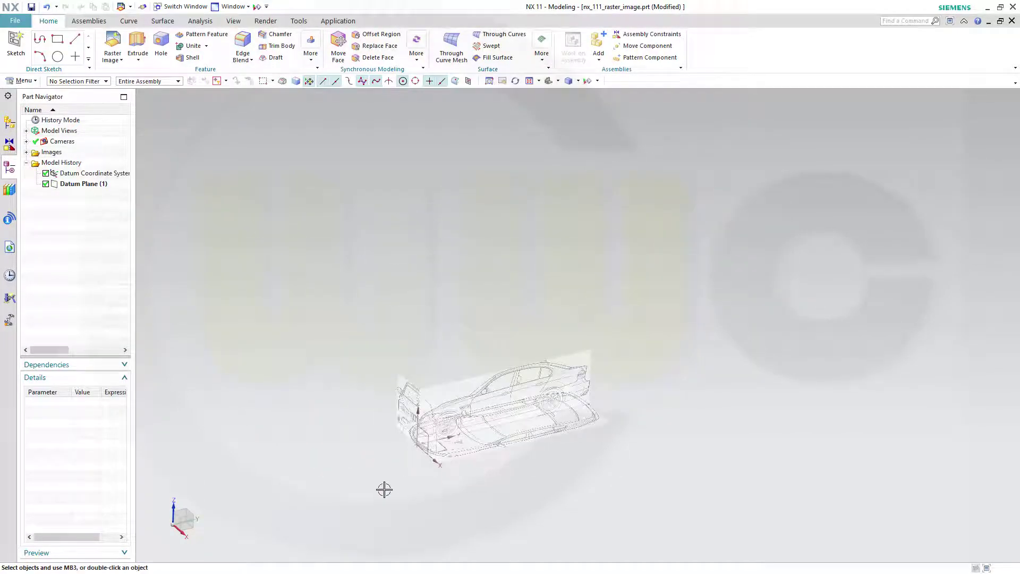
pyautogui.moveTo(385, 488); pyautogui.dragTo(367, 490, button='middle')
# Check Datum Plane (1)'s 4580 mm offset and close it unchanged
pyautogui.click(81, 184)
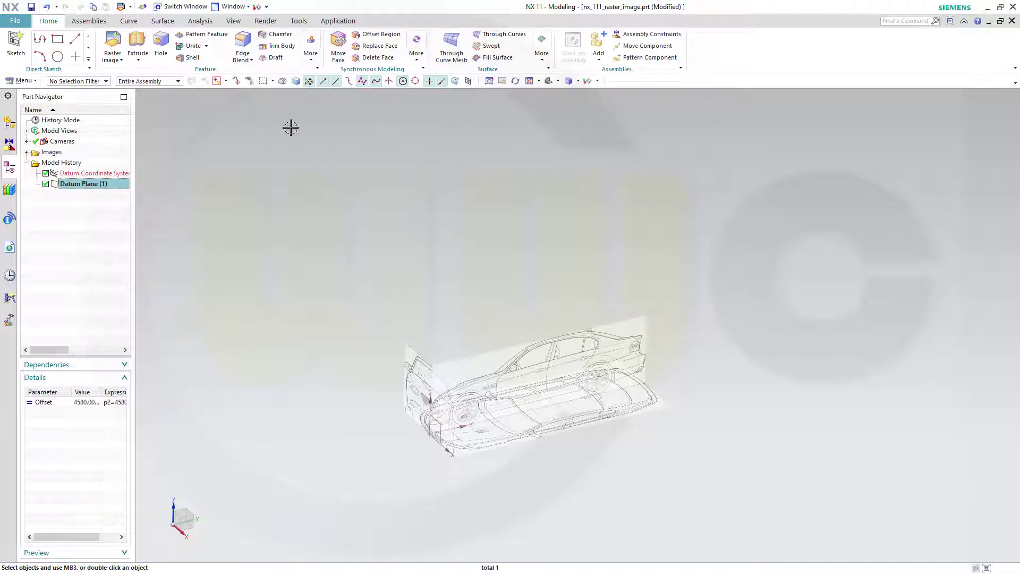
pyautogui.doubleClick(69, 184)
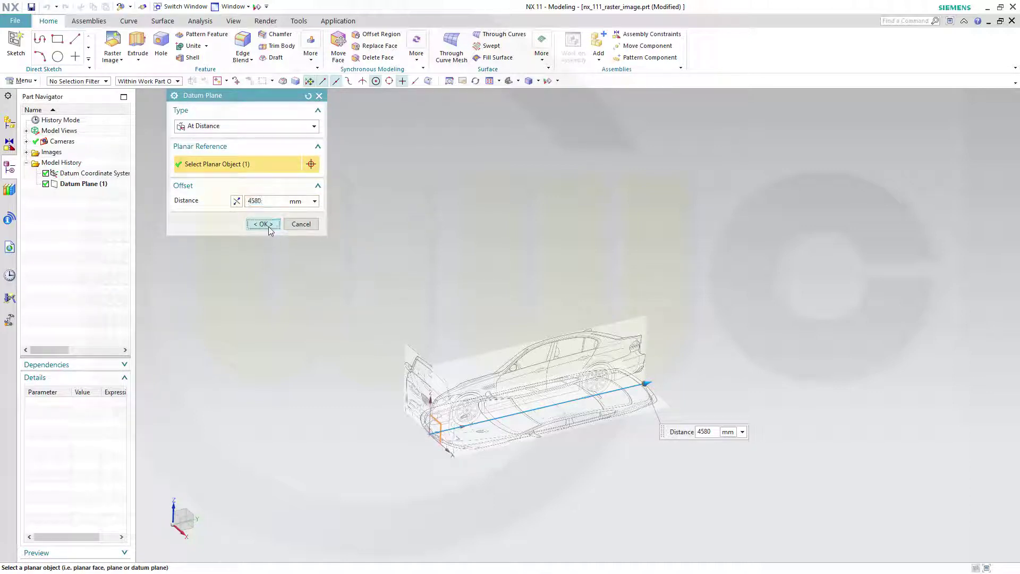
pyautogui.click(269, 225)
# Start a raster image on Datum Plane (1) and pick the bmw_back_p_wod rear-view file
pyautogui.click(115, 47)
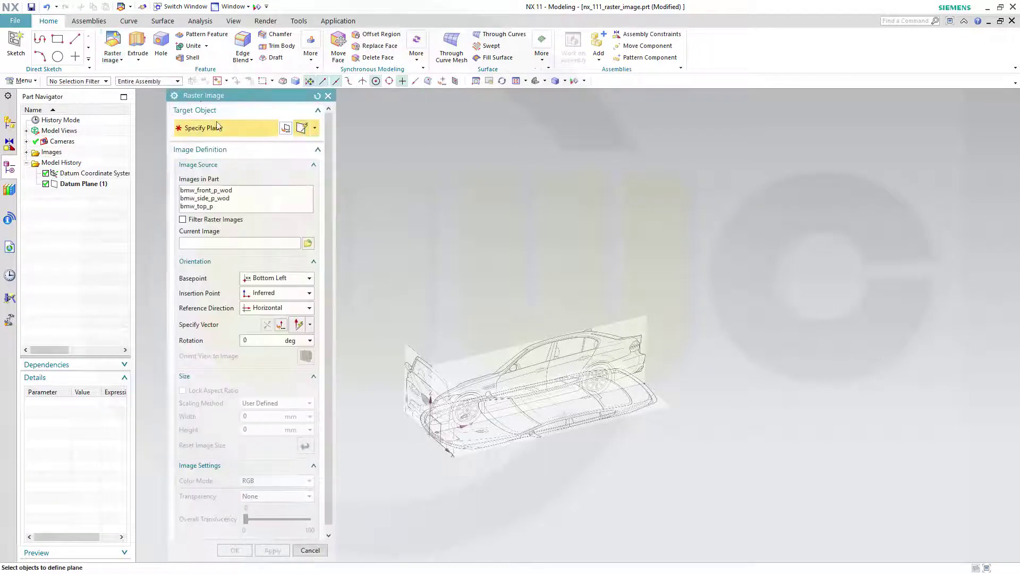
pyautogui.click(85, 184)
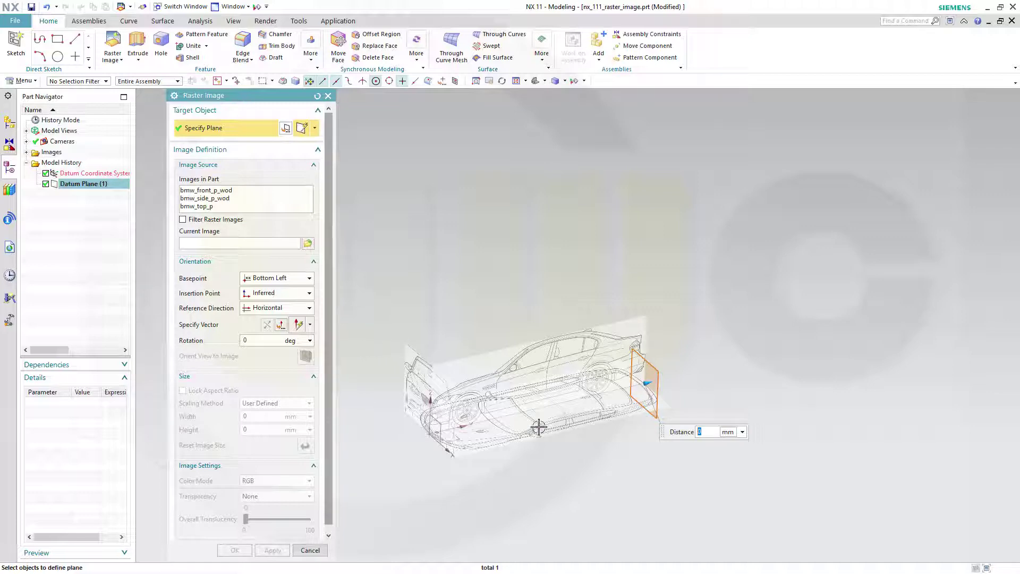
pyautogui.scroll(2, 615, 416)
pyautogui.scroll(3, 664, 407)
pyautogui.moveTo(668, 405); pyautogui.dragTo(603, 415, button='middle')
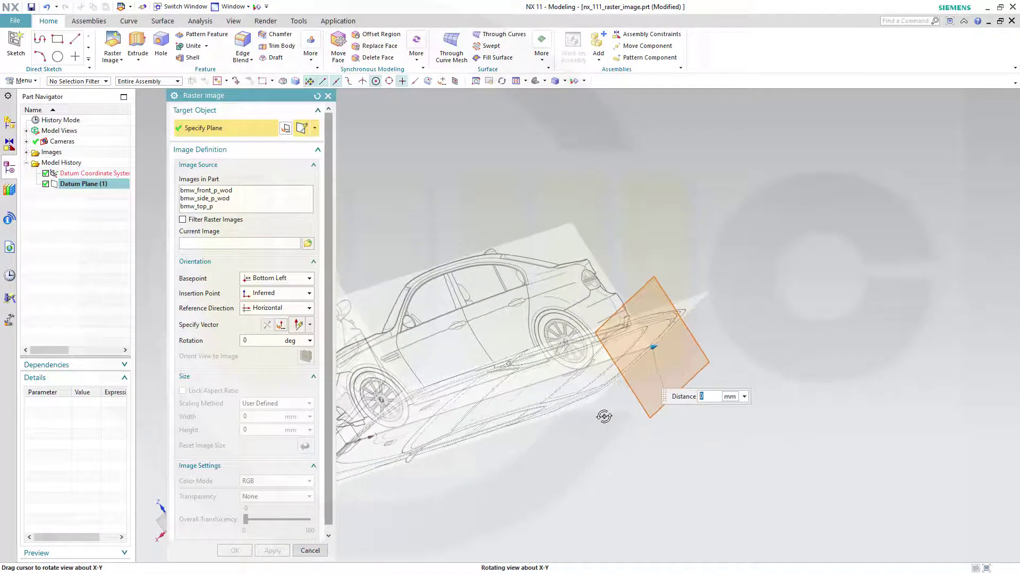
pyautogui.click(307, 244)
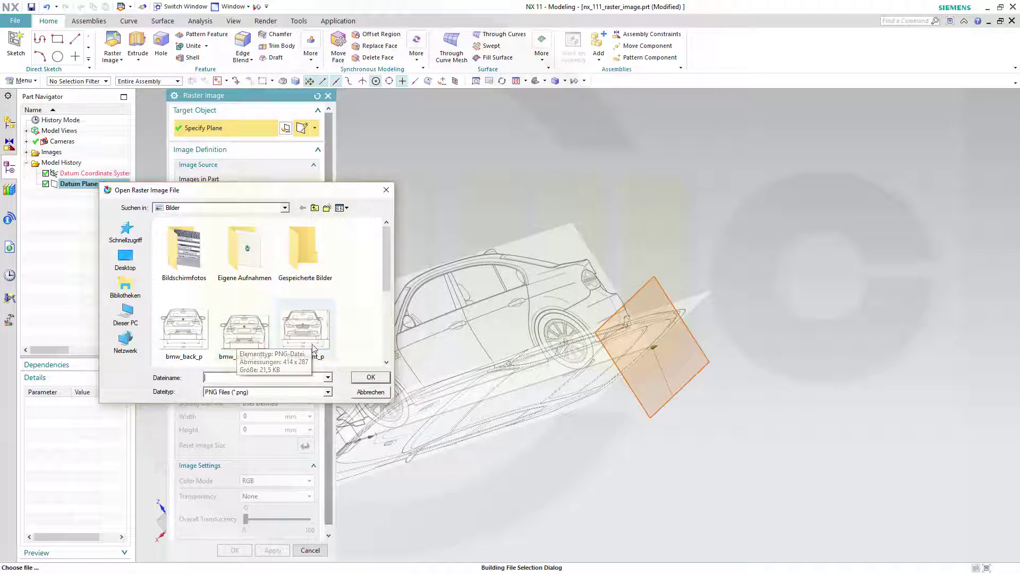
pyautogui.click(255, 341)
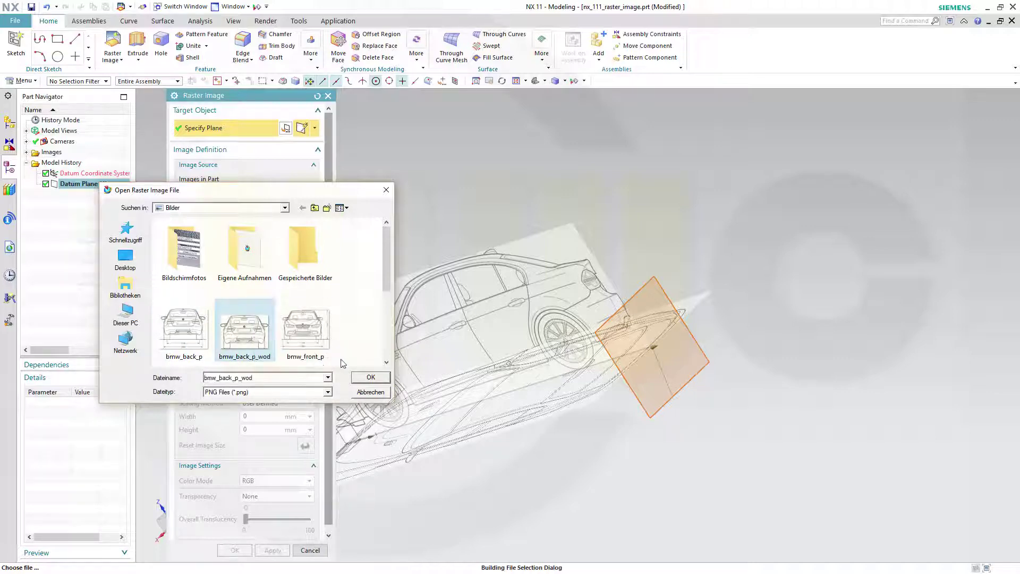
# Load bmw_back_p_wod and drag its ZC handle until rotation reads 90 degrees
pyautogui.click(366, 377)
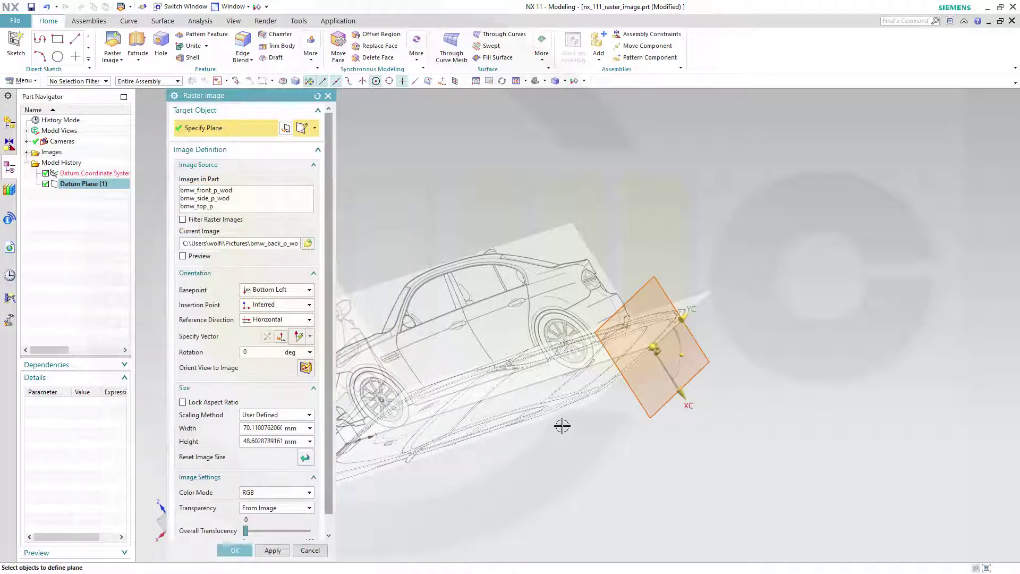
pyautogui.scroll(3, 623, 418)
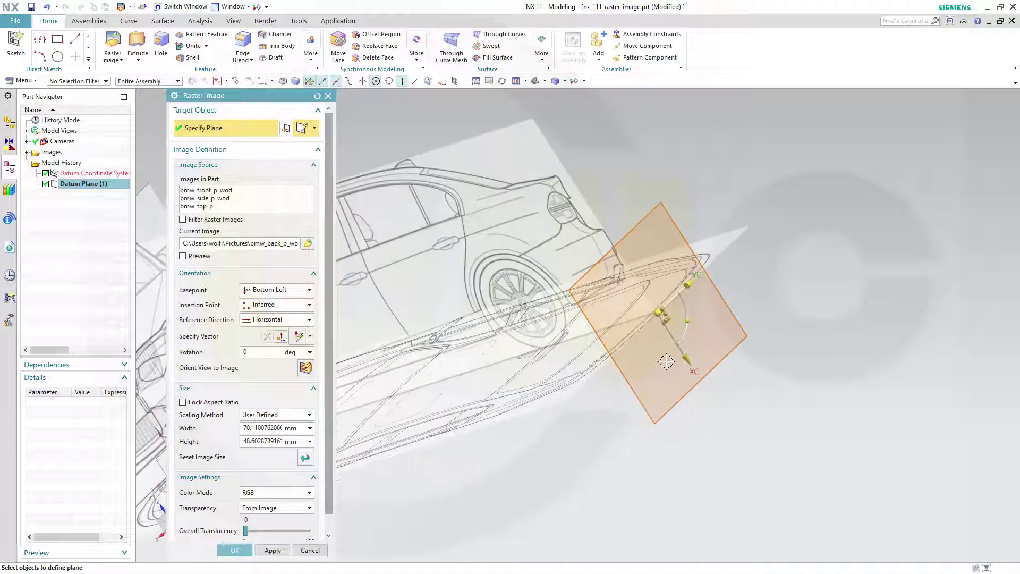
pyautogui.moveTo(688, 320)
pyautogui.mouseDown()
pyautogui.moveTo(627, 298)
pyautogui.moveTo(622, 317)
pyautogui.mouseUp()
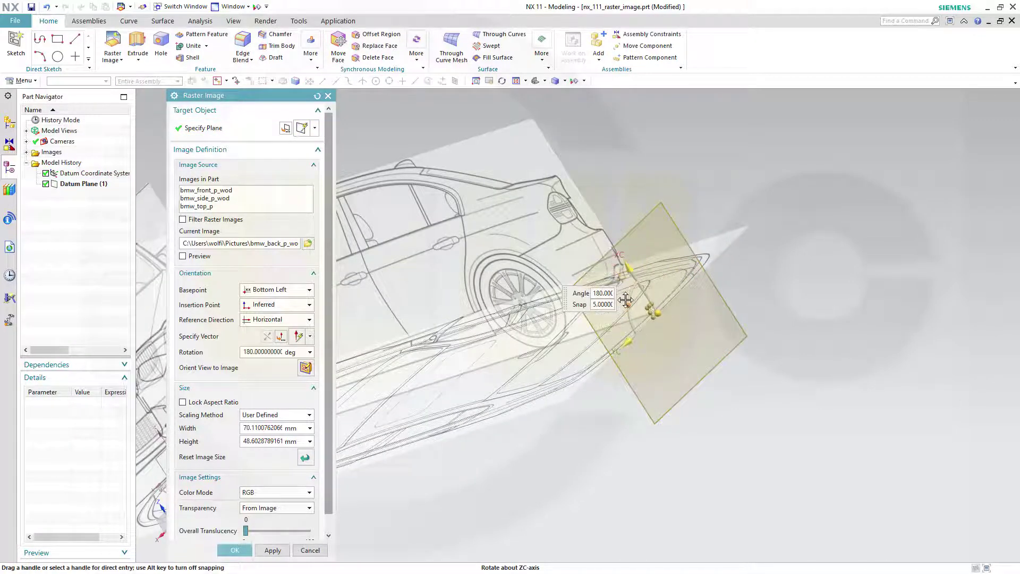
pyautogui.scroll(1, 669, 341)
pyautogui.scroll(1, 666, 332)
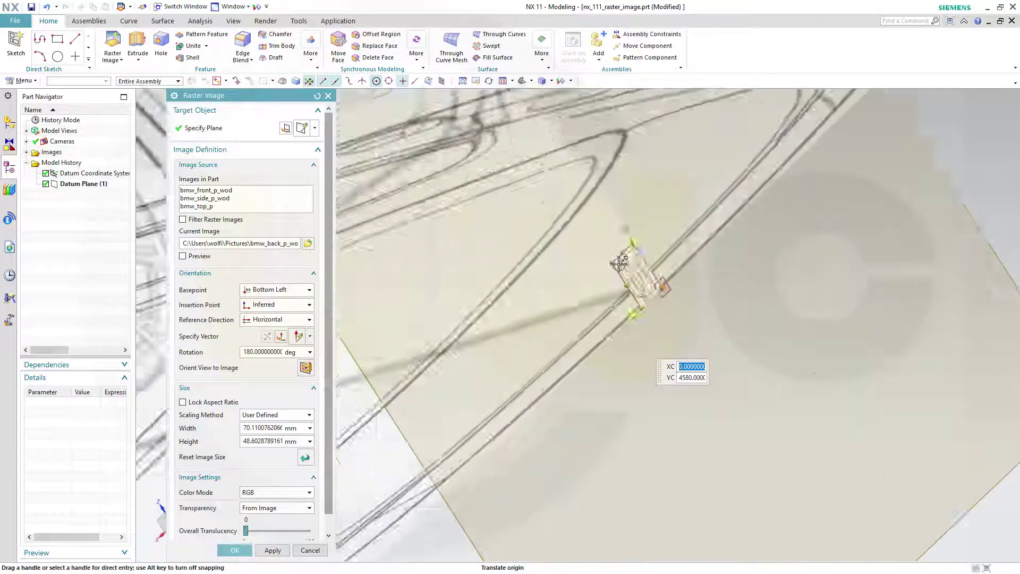
pyautogui.scroll(1, 656, 319)
pyautogui.scroll(1, 643, 302)
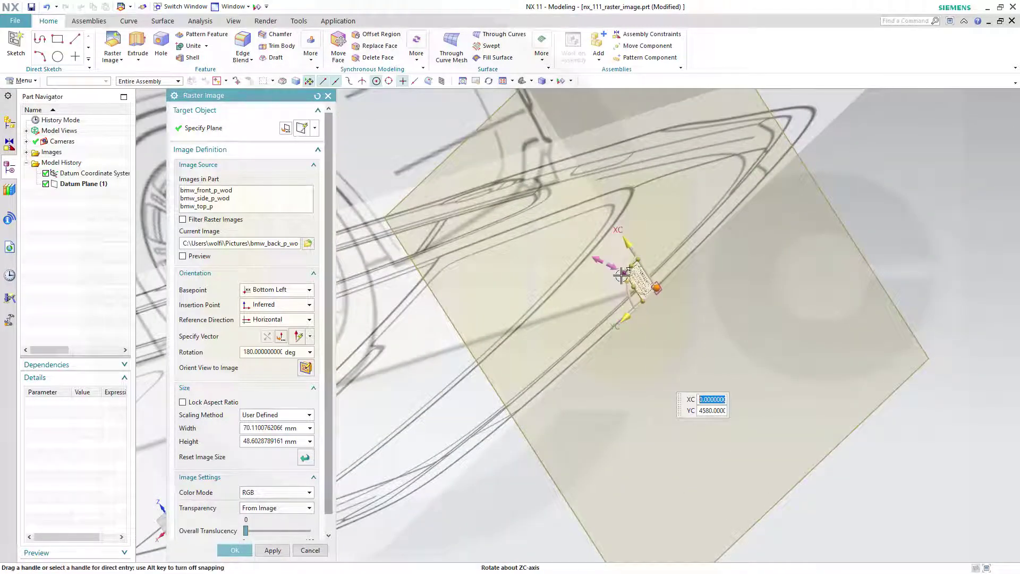
pyautogui.scroll(1, 624, 278)
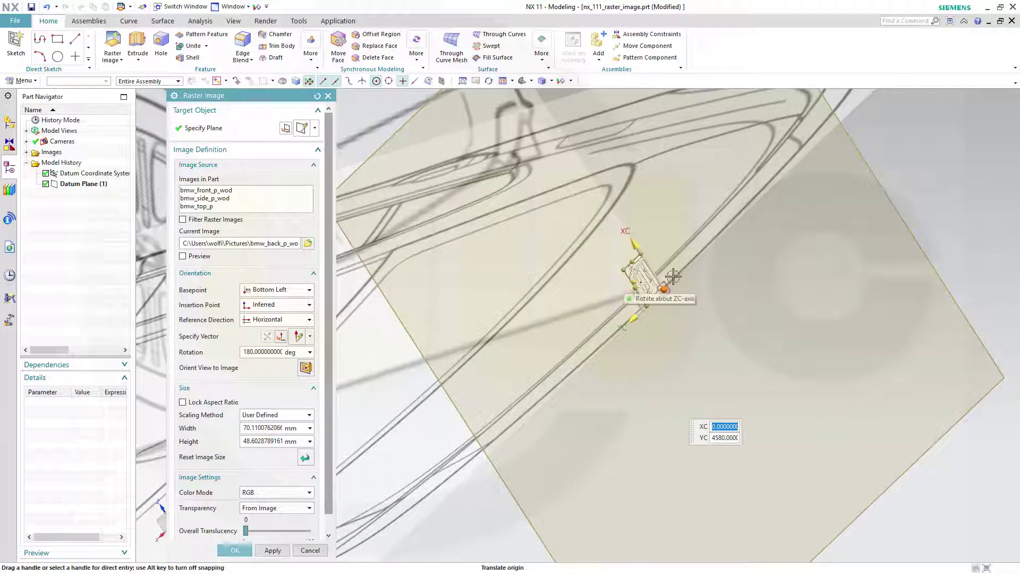
pyautogui.moveTo(636, 278)
pyautogui.mouseDown()
pyautogui.moveTo(678, 248)
pyautogui.moveTo(671, 250)
pyautogui.mouseUp()
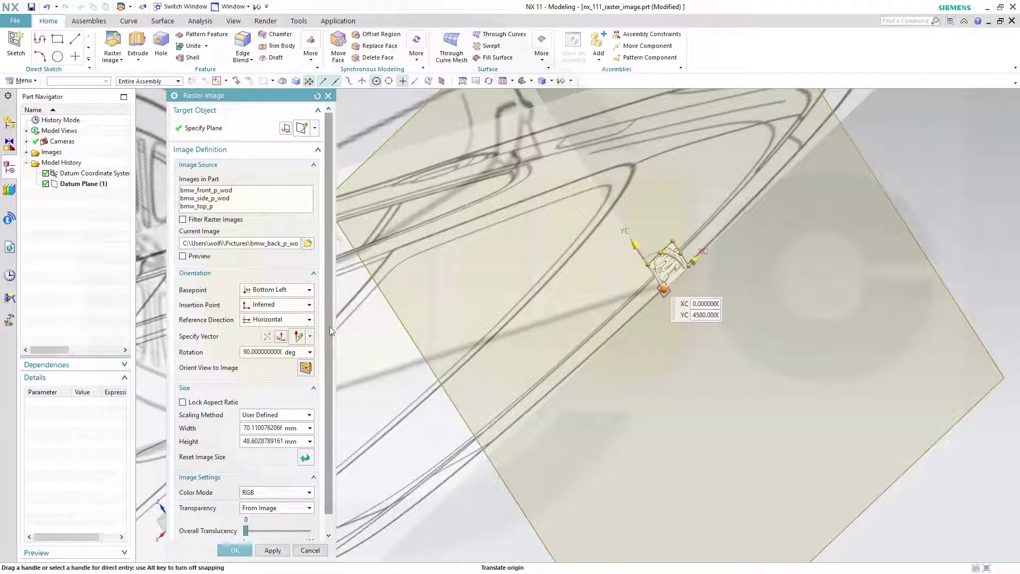
# Anchor the rear-view image at Bottom Center, sized 2005 by 1447 mm
pyautogui.click(309, 291)
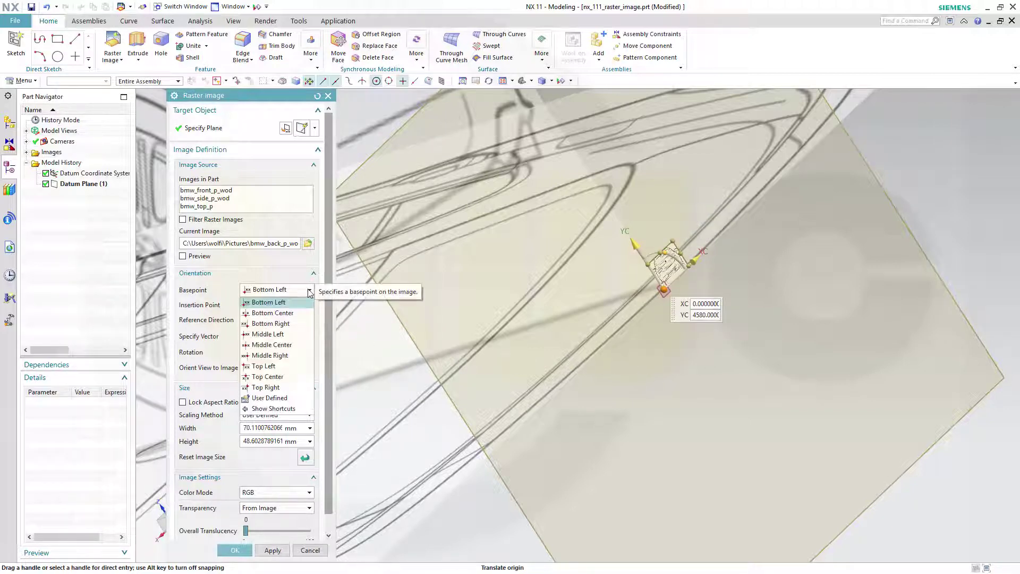
pyautogui.click(287, 313)
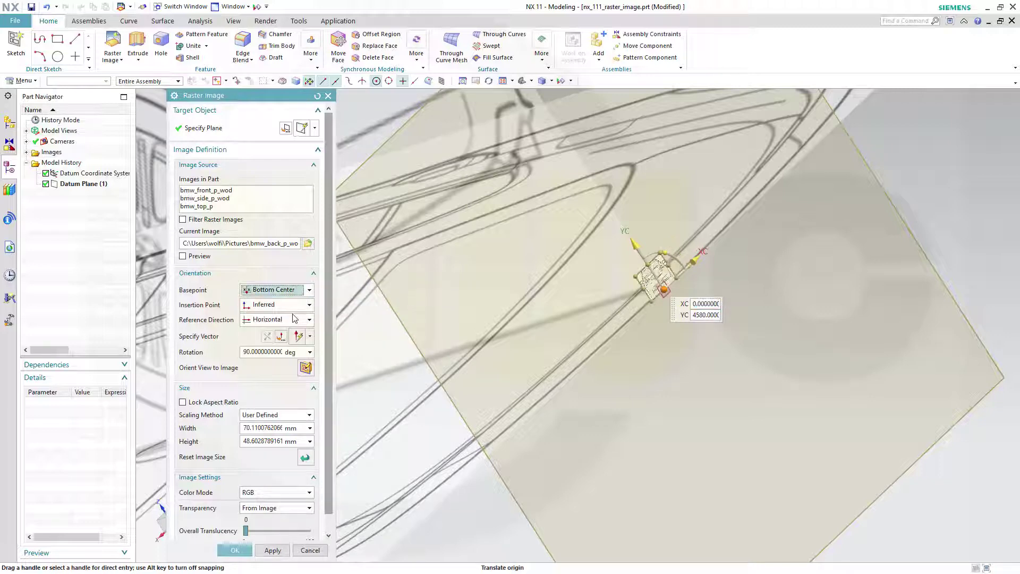
pyautogui.click(245, 428)
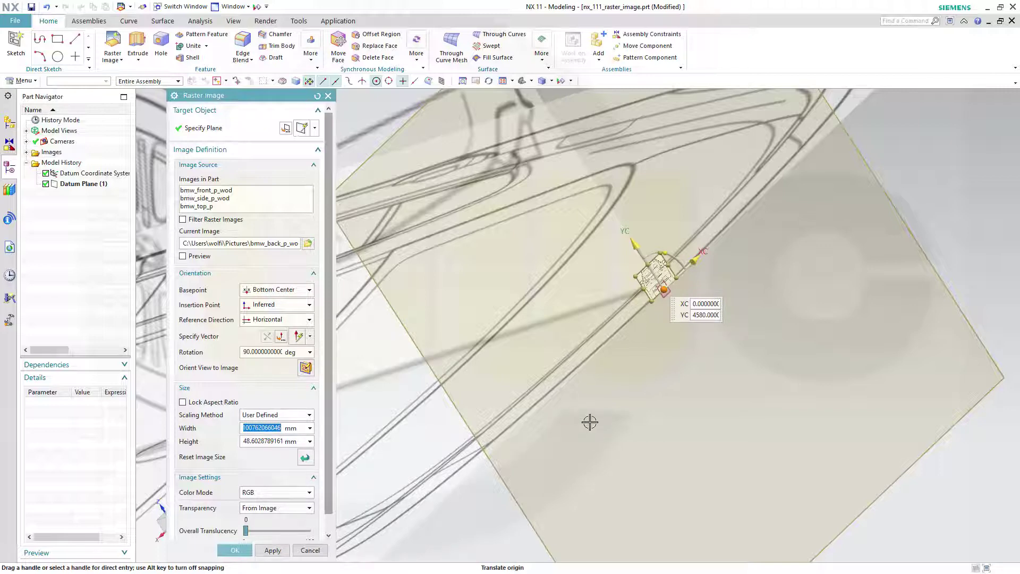
pyautogui.write('2005')
pyautogui.press('Tab')
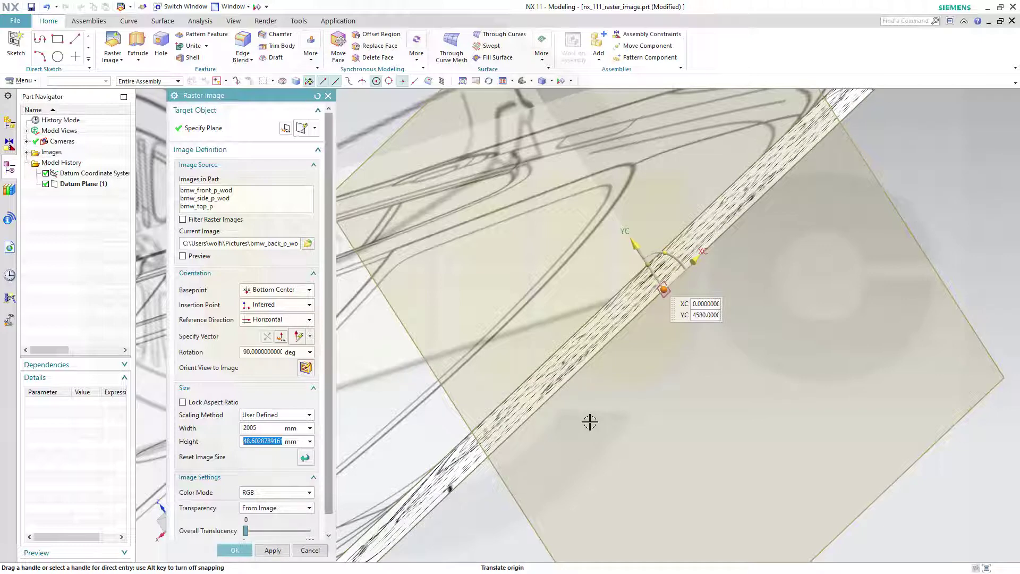
pyautogui.write('1447')
pyautogui.press('Tab')
# Set the rear-view image's overall translucency to 50
pyautogui.scroll(-3, 590, 371)
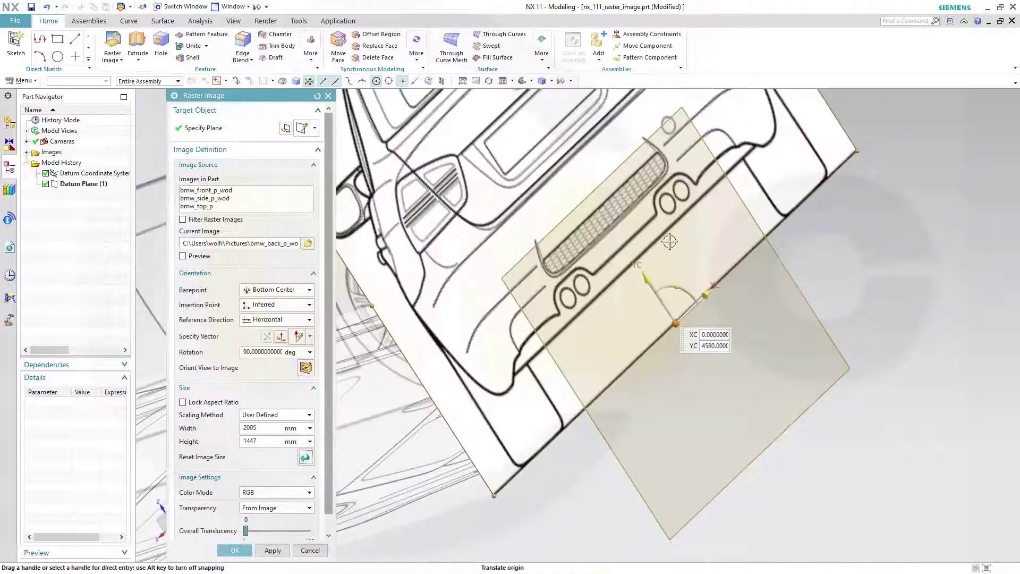
pyautogui.scroll(-2, 583, 307)
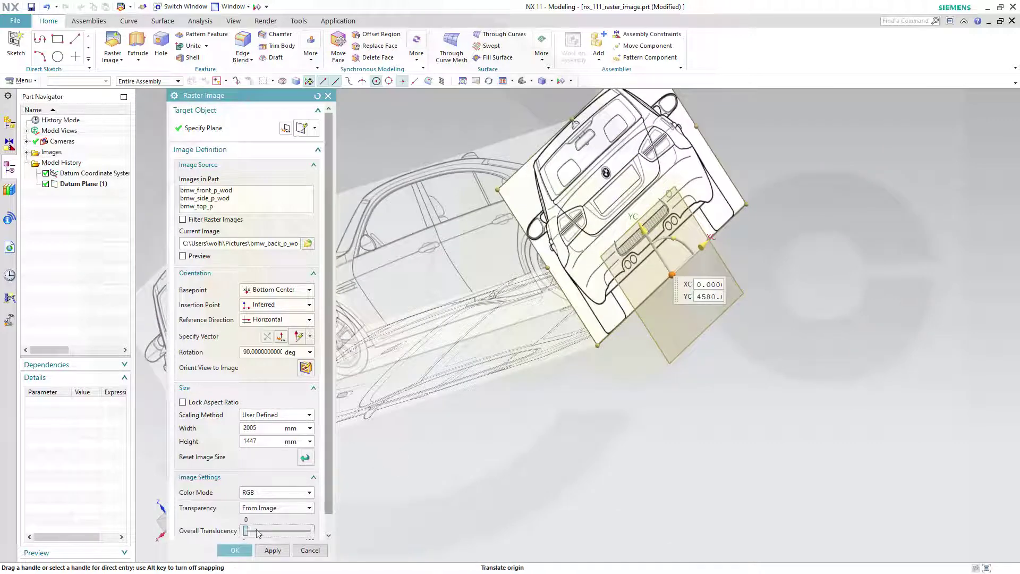
pyautogui.moveTo(258, 532); pyautogui.dragTo(281, 530)
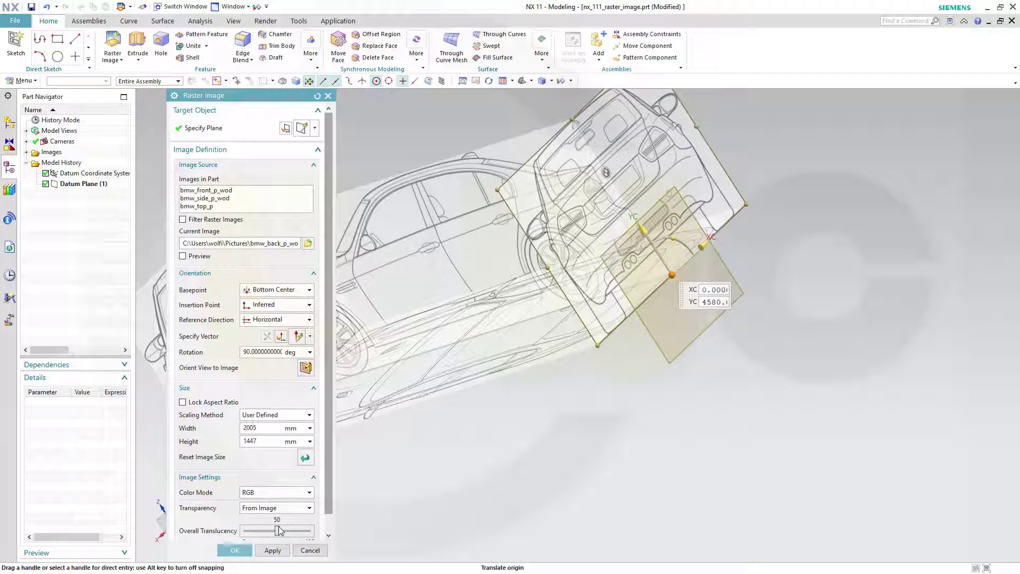
pyautogui.click(234, 550)
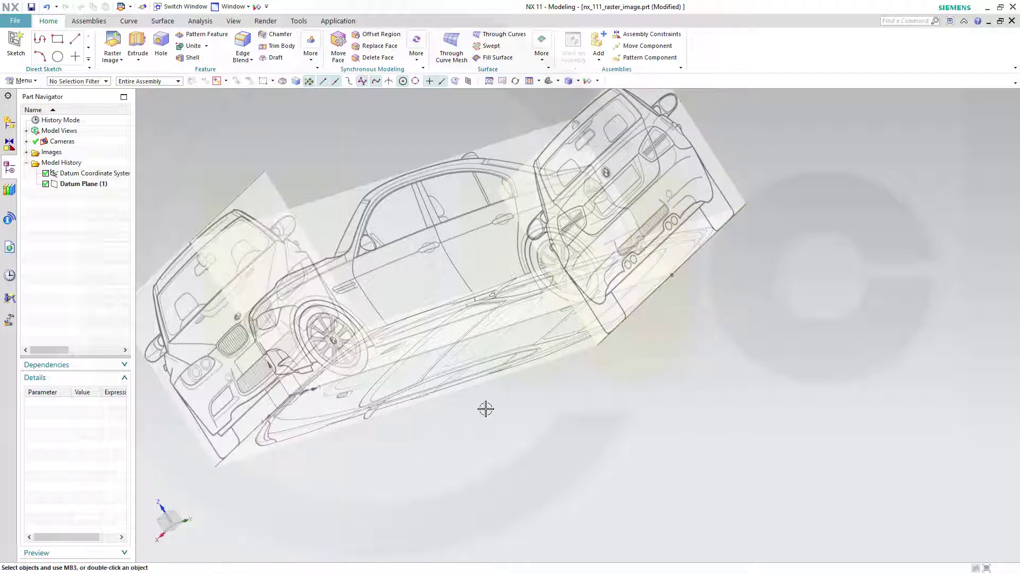
pyautogui.moveTo(485, 408)
pyautogui.mouseDown(button='middle')
pyautogui.moveTo(546, 310)
pyautogui.moveTo(610, 383)
pyautogui.moveTo(642, 363)
pyautogui.moveTo(651, 403)
pyautogui.moveTo(694, 409)
pyautogui.moveTo(644, 411)
pyautogui.moveTo(628, 433)
pyautogui.moveTo(666, 419)
pyautogui.moveTo(645, 413)
pyautogui.moveTo(641, 440)
pyautogui.moveTo(628, 398)
pyautogui.moveTo(631, 409)
pyautogui.moveTo(699, 421)
pyautogui.moveTo(645, 412)
pyautogui.moveTo(626, 388)
pyautogui.moveTo(645, 420)
pyautogui.moveTo(635, 432)
pyautogui.moveTo(658, 425)
pyautogui.mouseUp(button='middle')
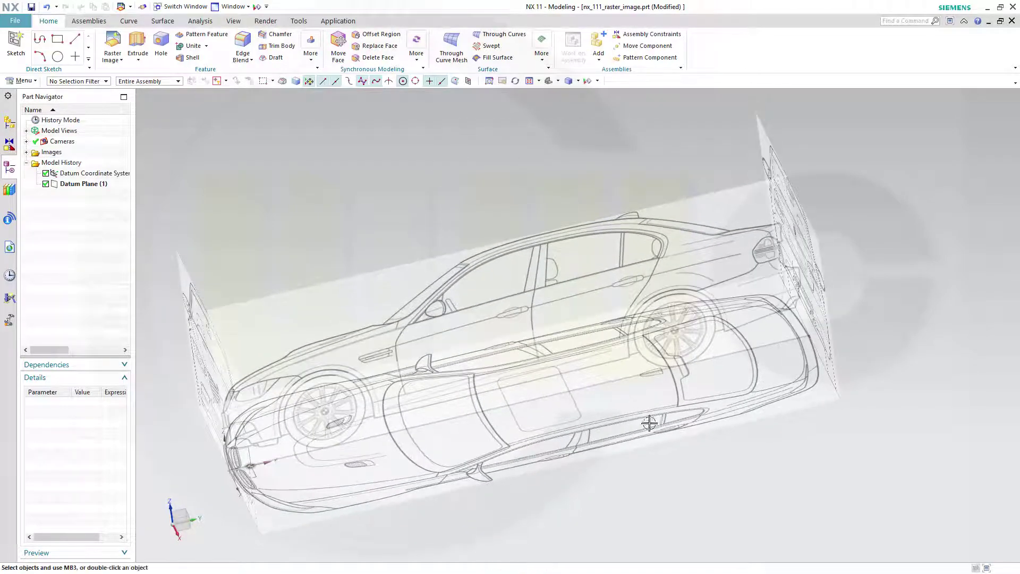